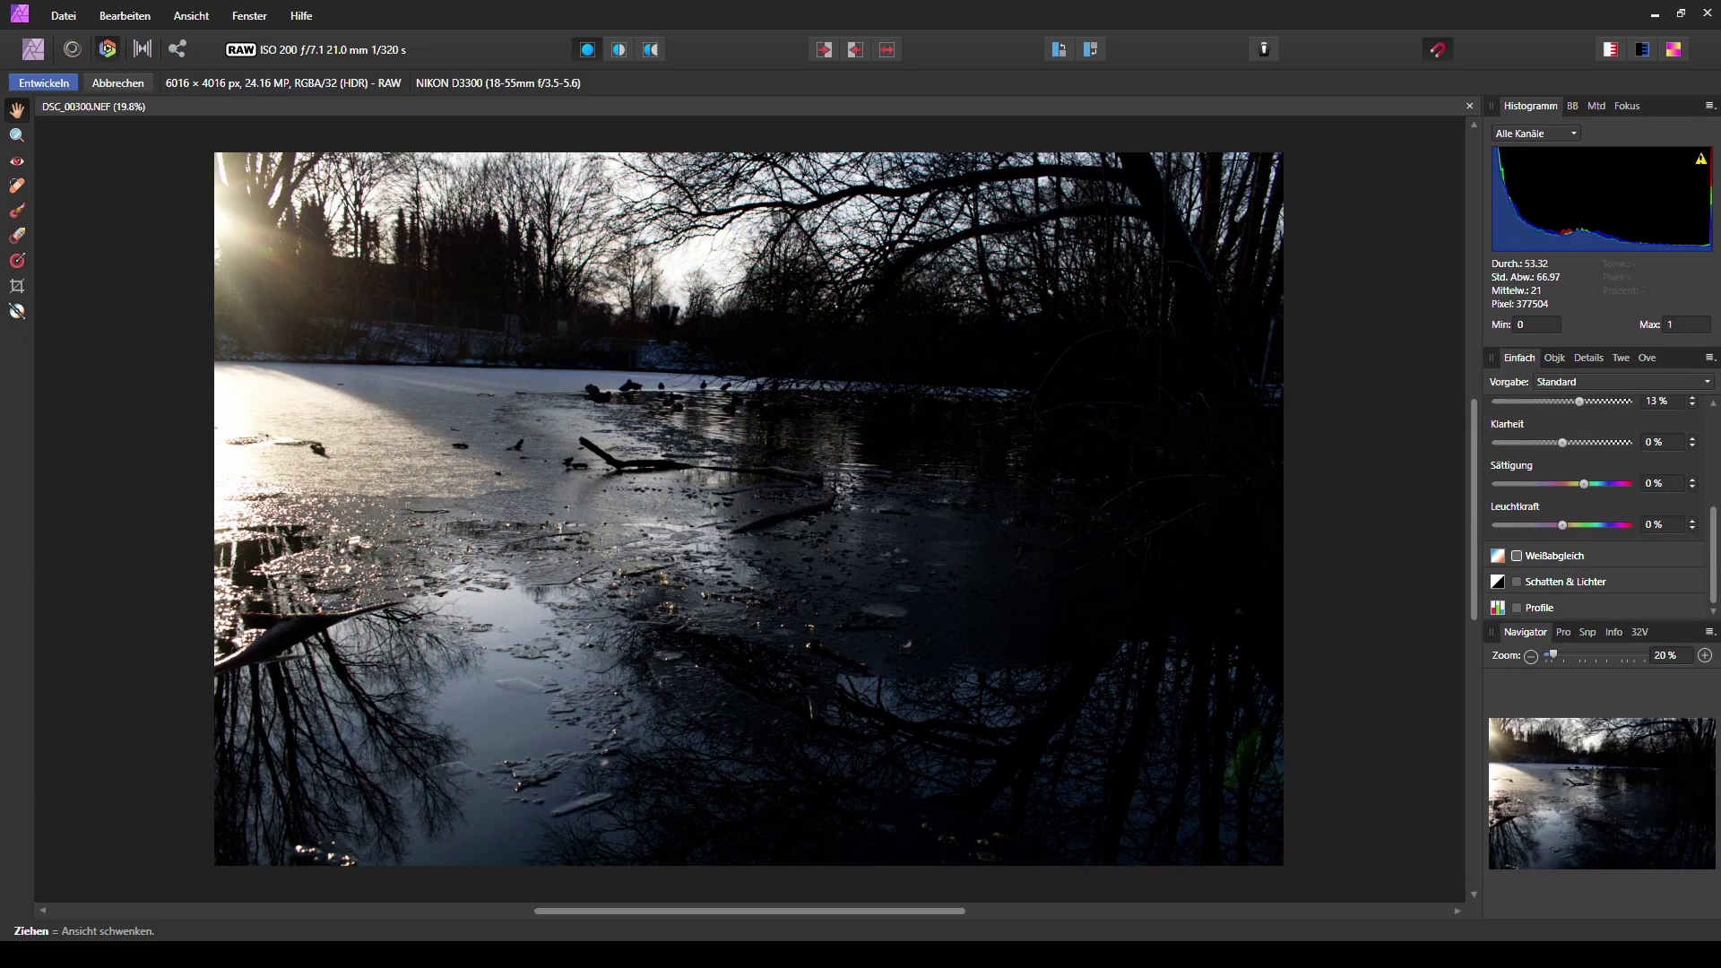
- Enable Schatten & Lichter and set Schatten to 13 % and Lichter to -27 %
left_click(1517, 586)
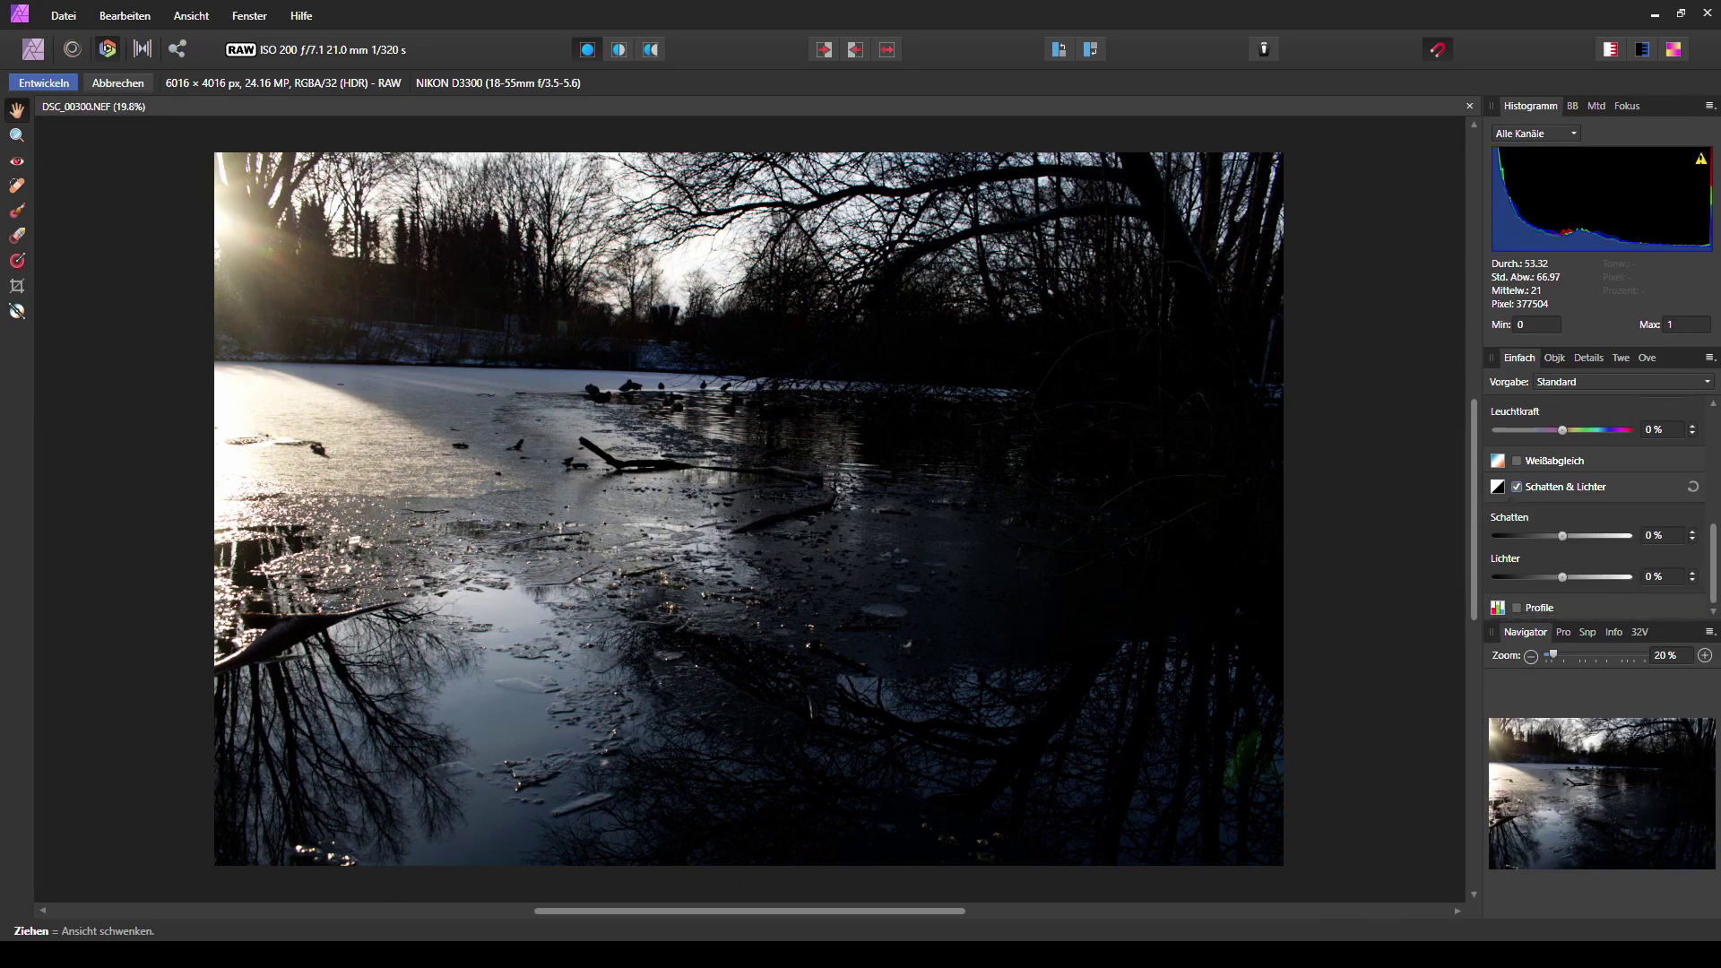
left_click_drag(1563, 535, 1545, 577)
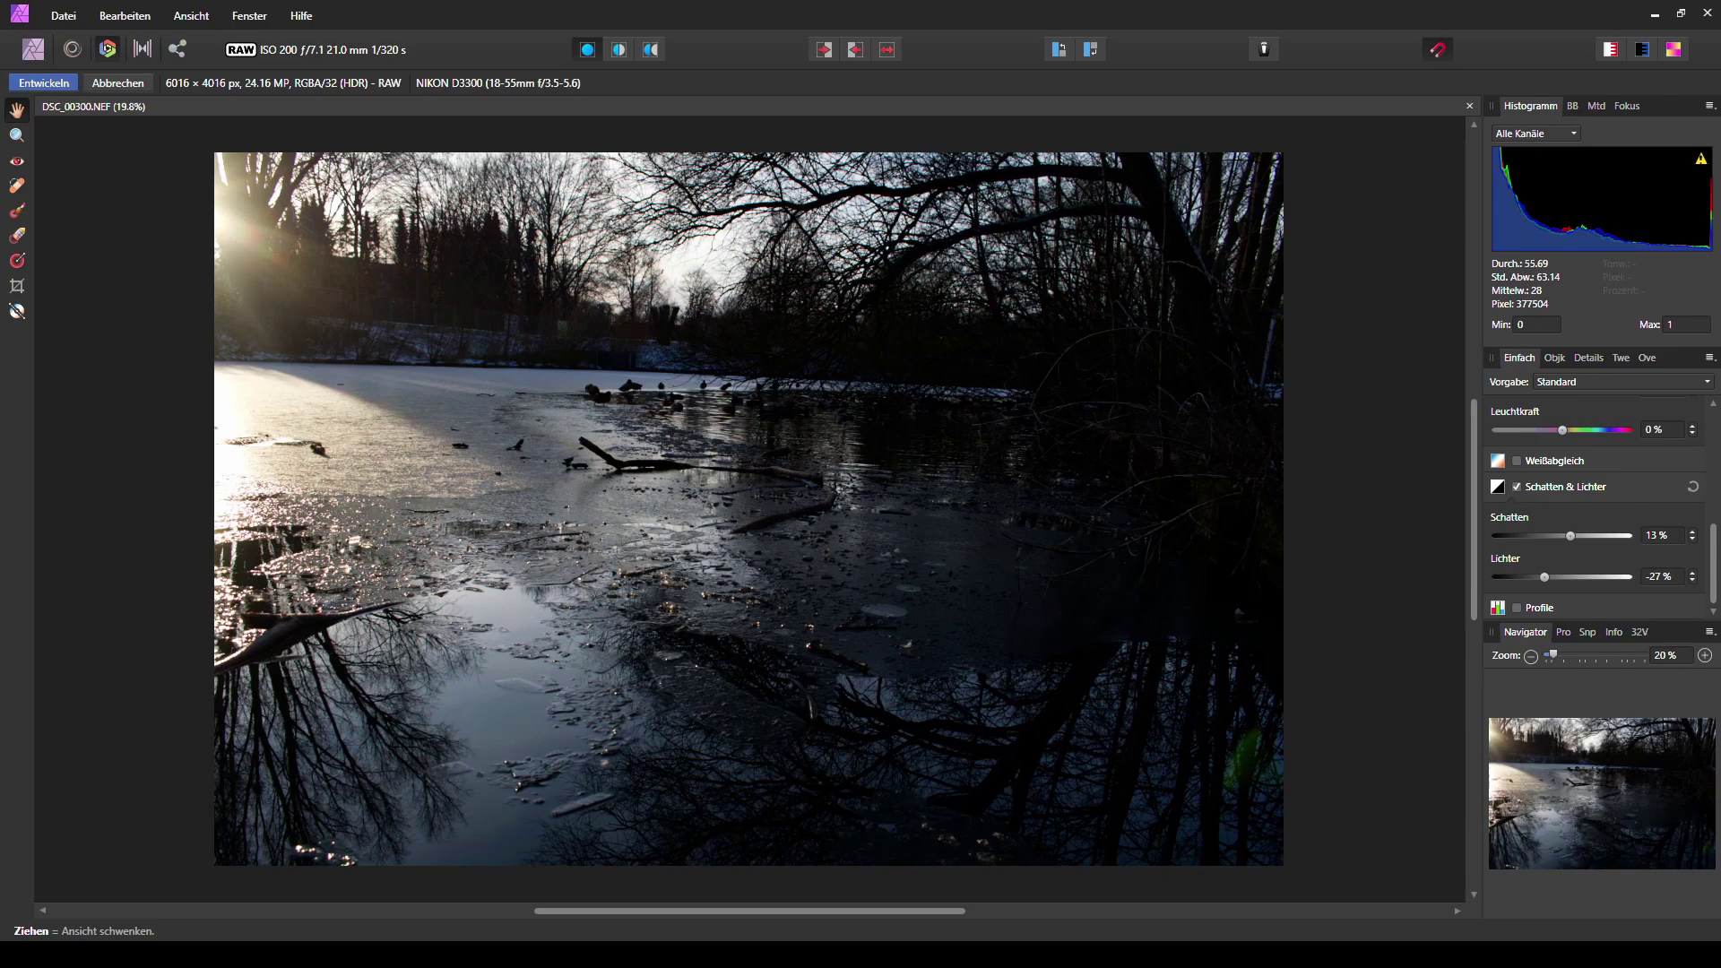
- Enable Gradationskurven and shape a gentle S-curve by lowering the shadows and raising the highlights
left_click(1589, 358)
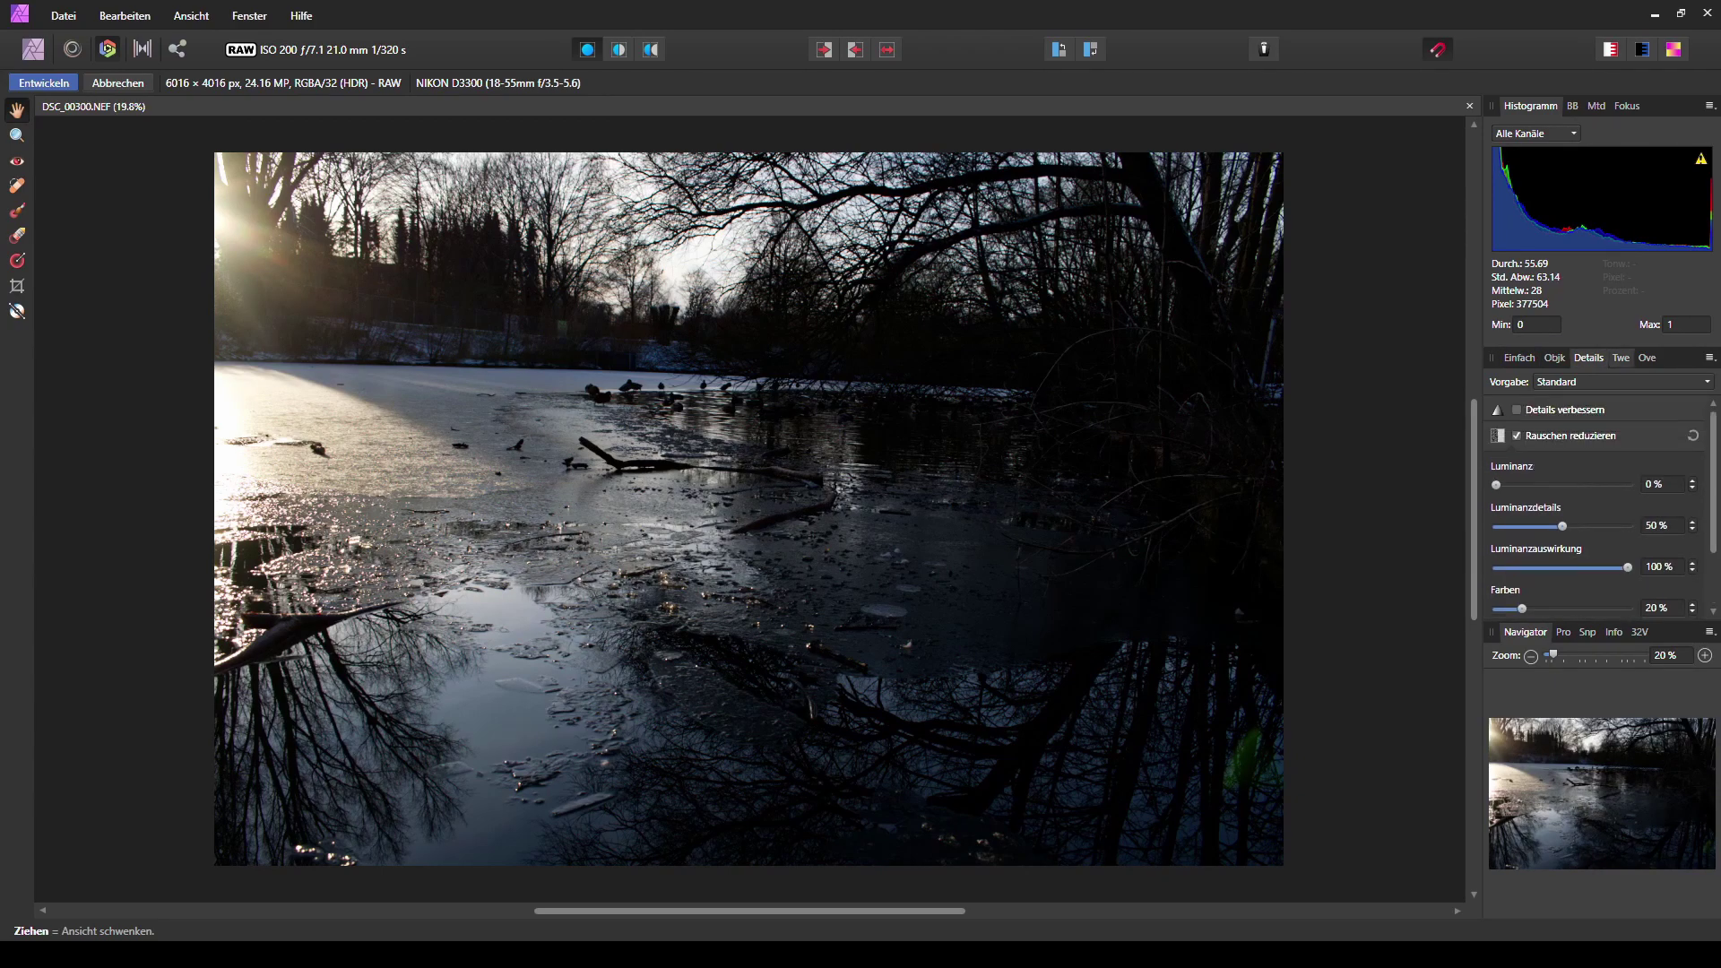
left_click(1621, 357)
left_click(1517, 410)
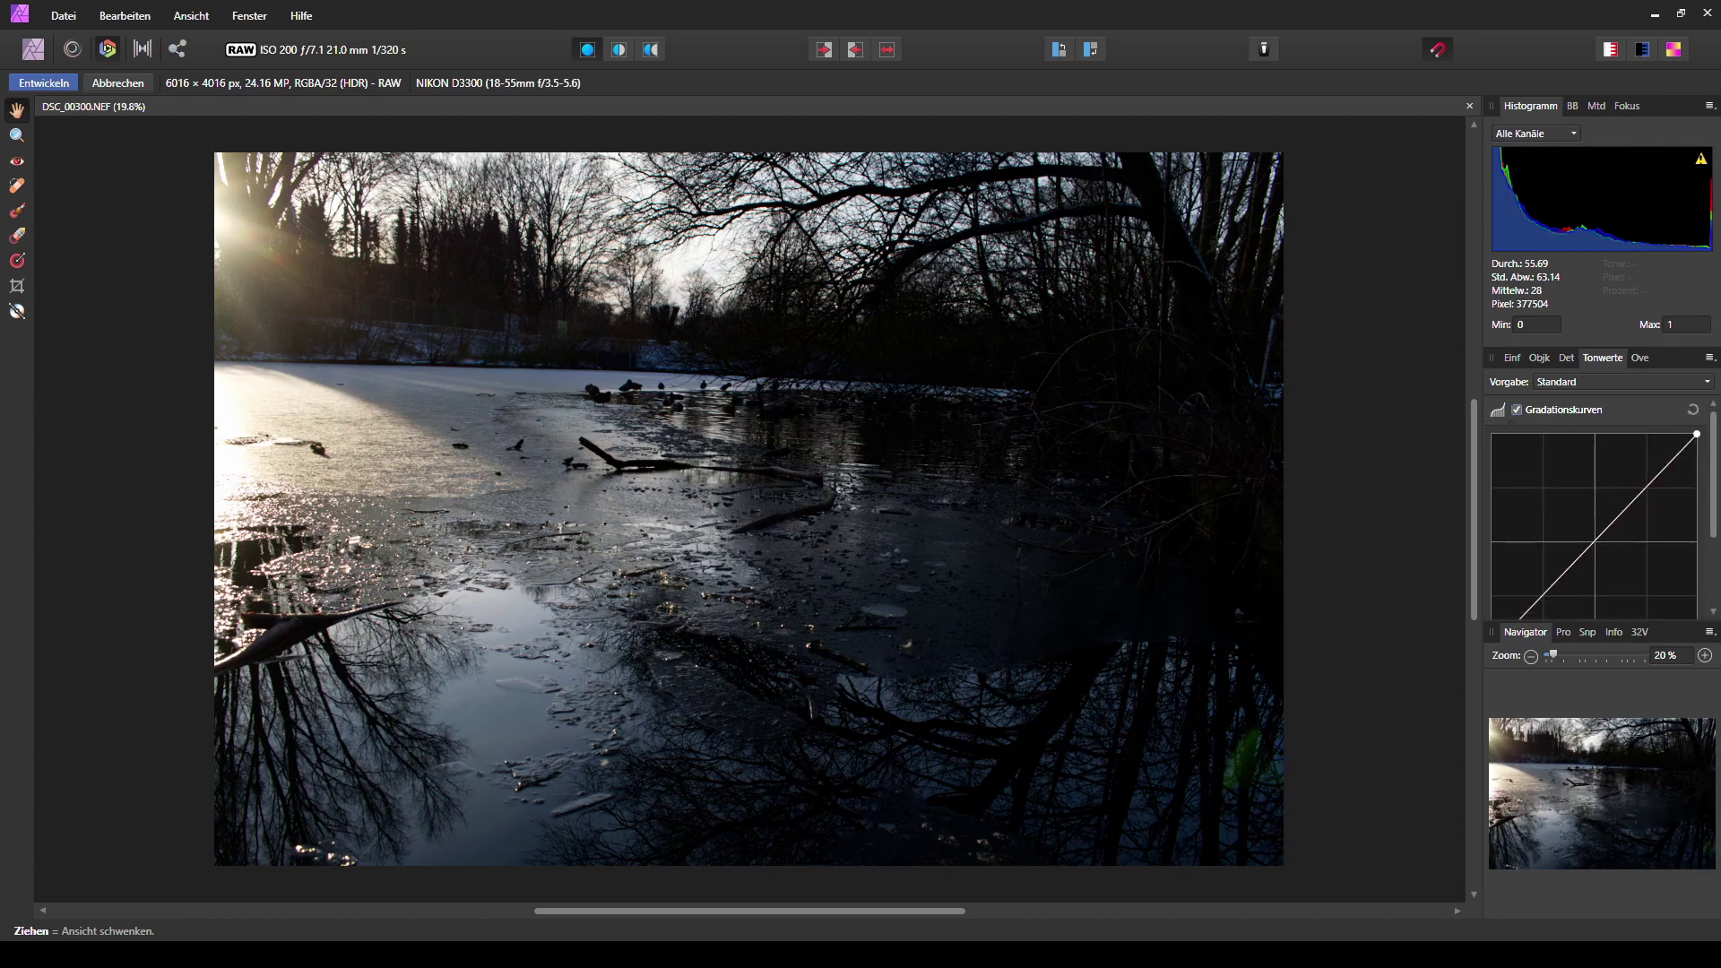
scroll(1560, 556, "down", 1)
mouse_move(1539, 570)
left_mouse_down()
mouse_move(1542, 598)
mouse_move(1527, 596)
mouse_move(1544, 576)
left_mouse_up()
left_click_drag(1636, 472, 1639, 455)
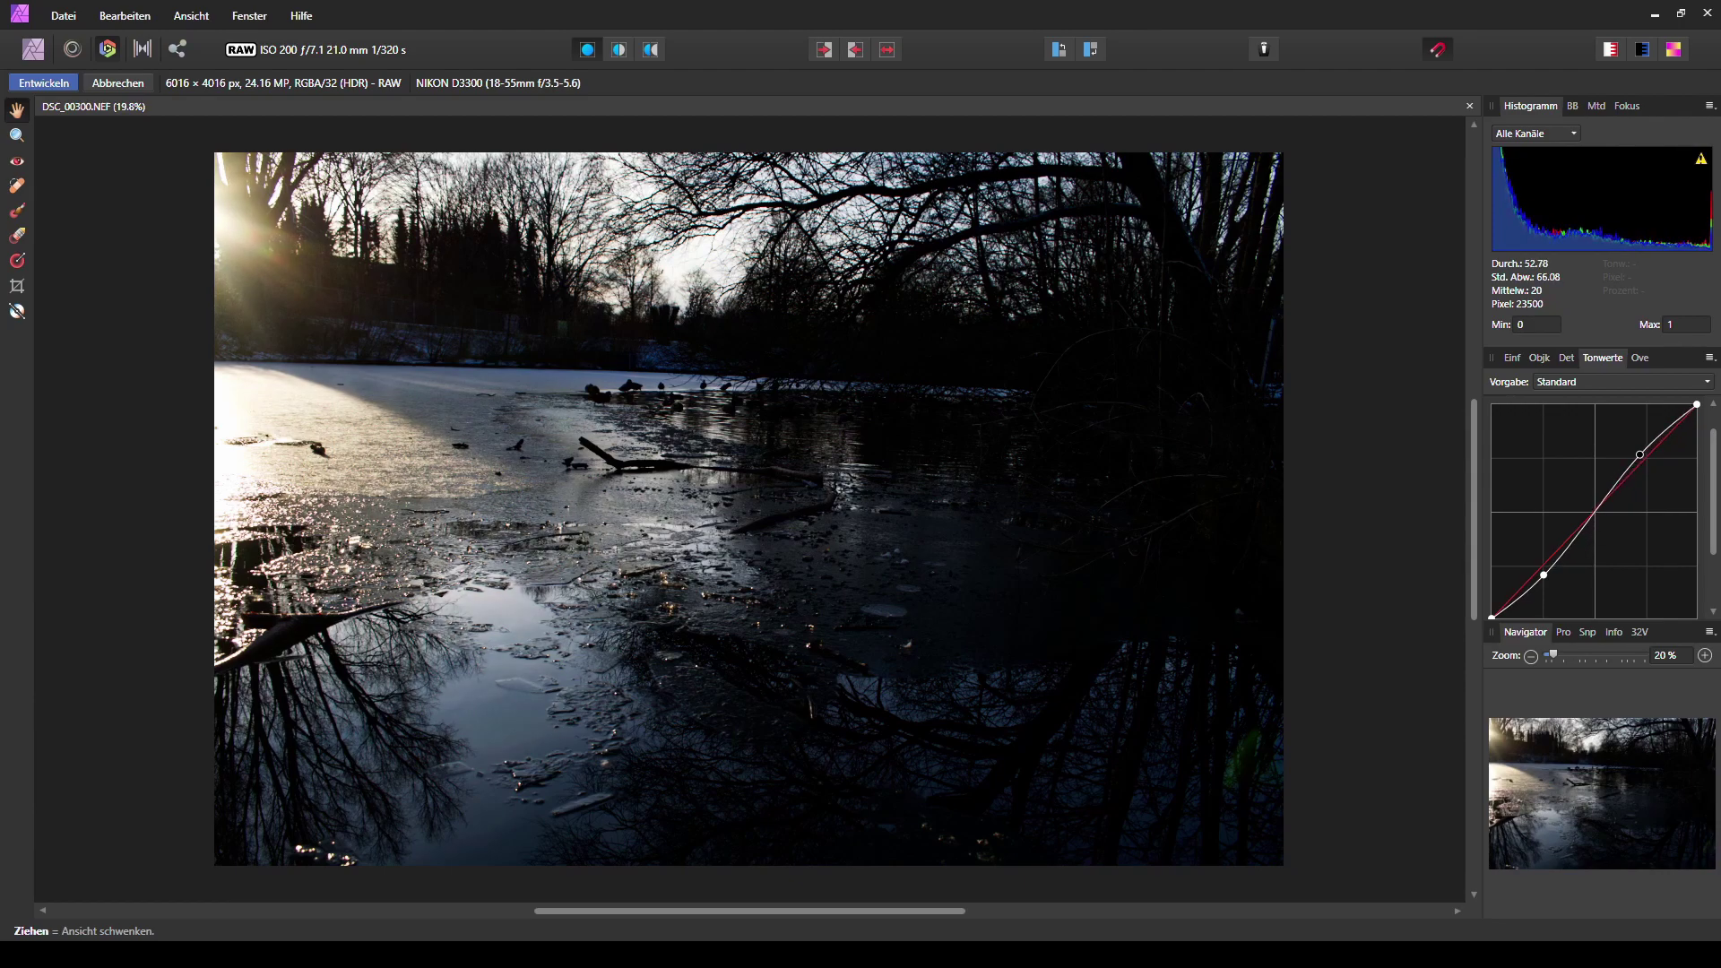
- Enable Weißabgleich and shift the colour temperature slightly warmer
left_click(1513, 358)
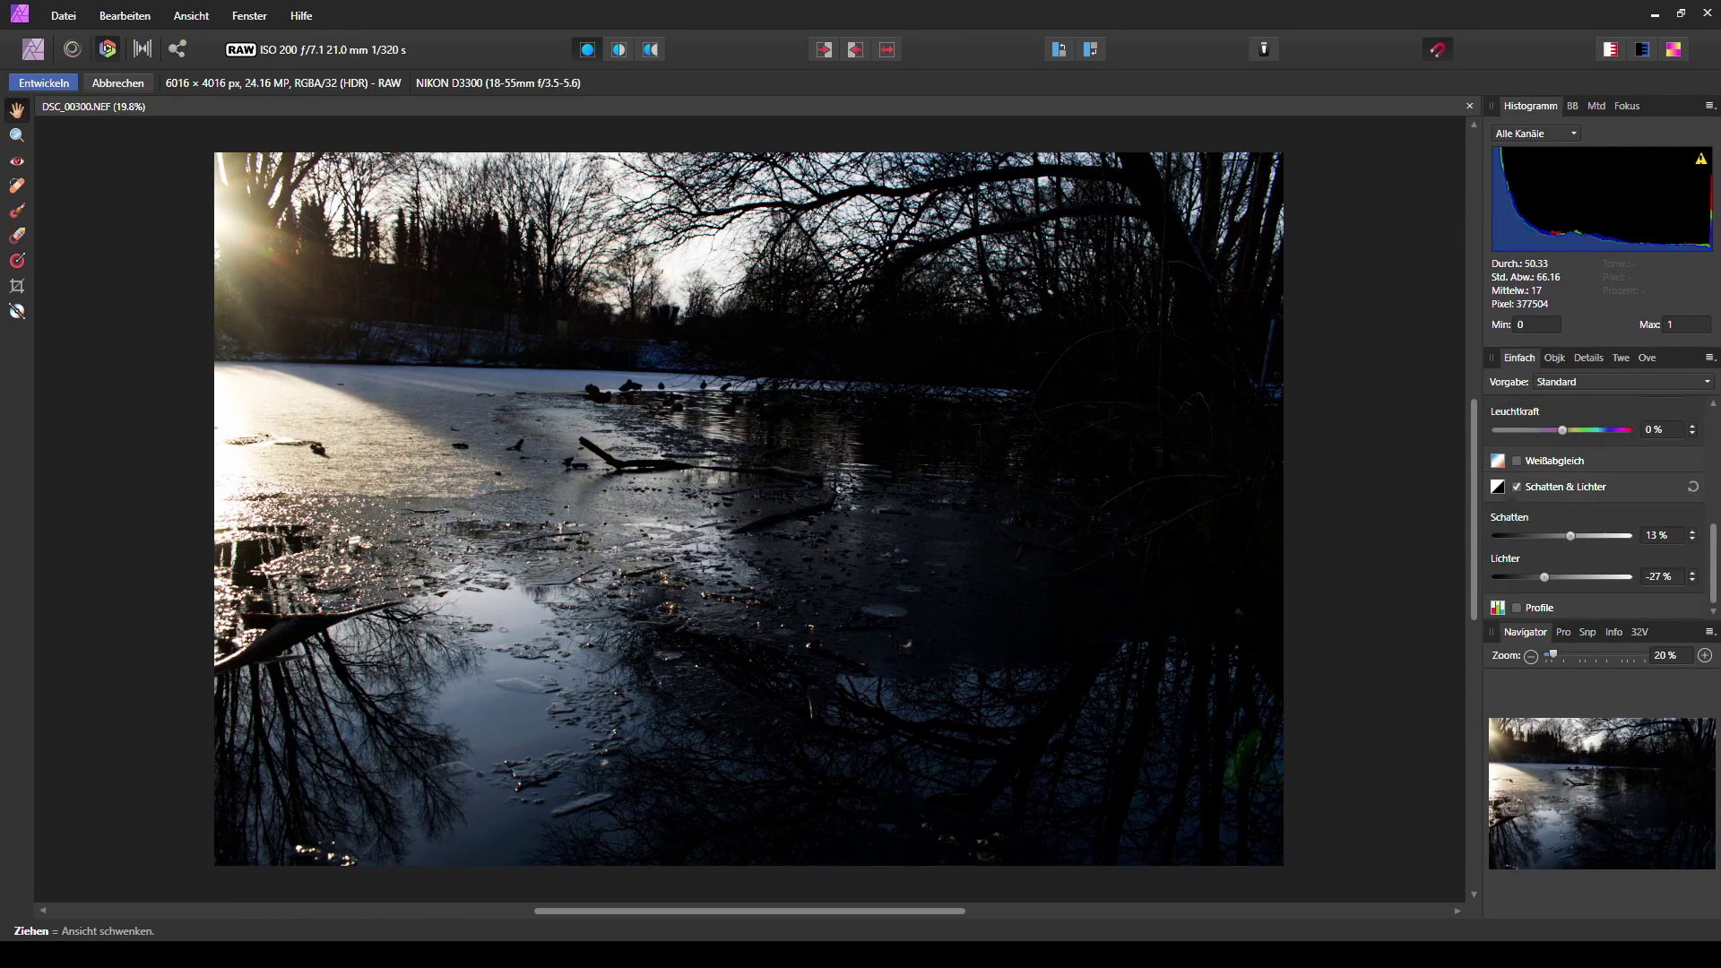
scroll(1596, 502, "up", 1)
left_click(1517, 504)
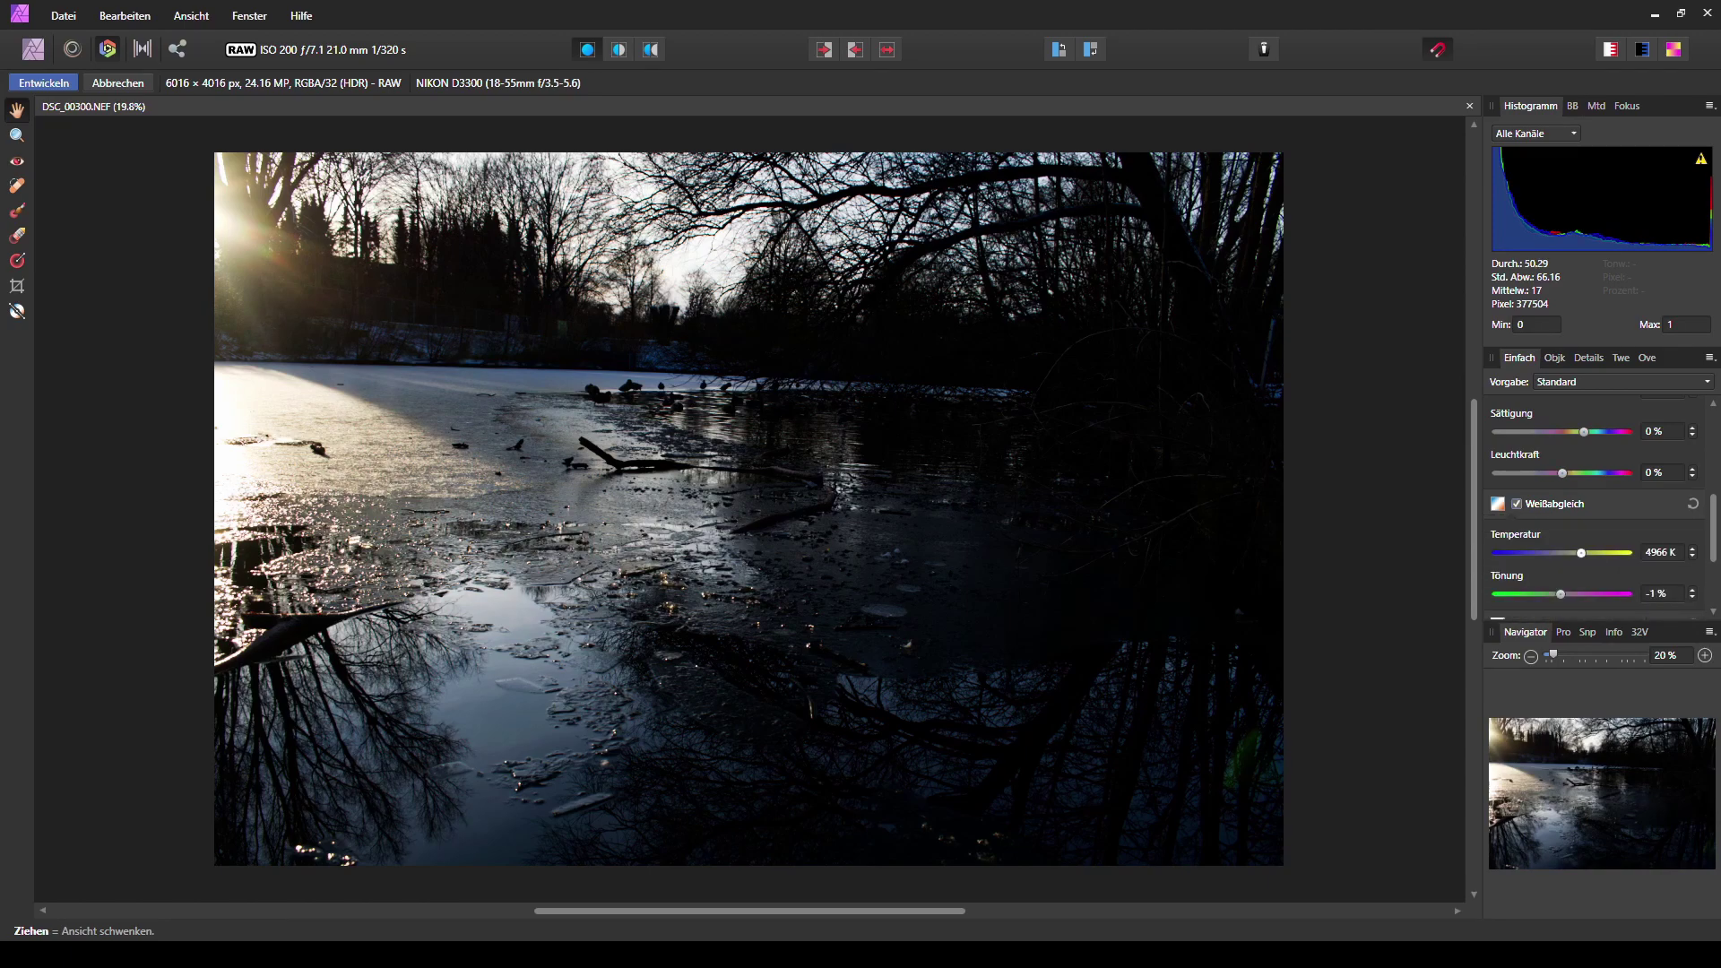
left_click_drag(1582, 553, 1587, 553)
- Slightly raise the contrast and brighten the image a little in the basic development settings
scroll(1596, 502, "up", 4)
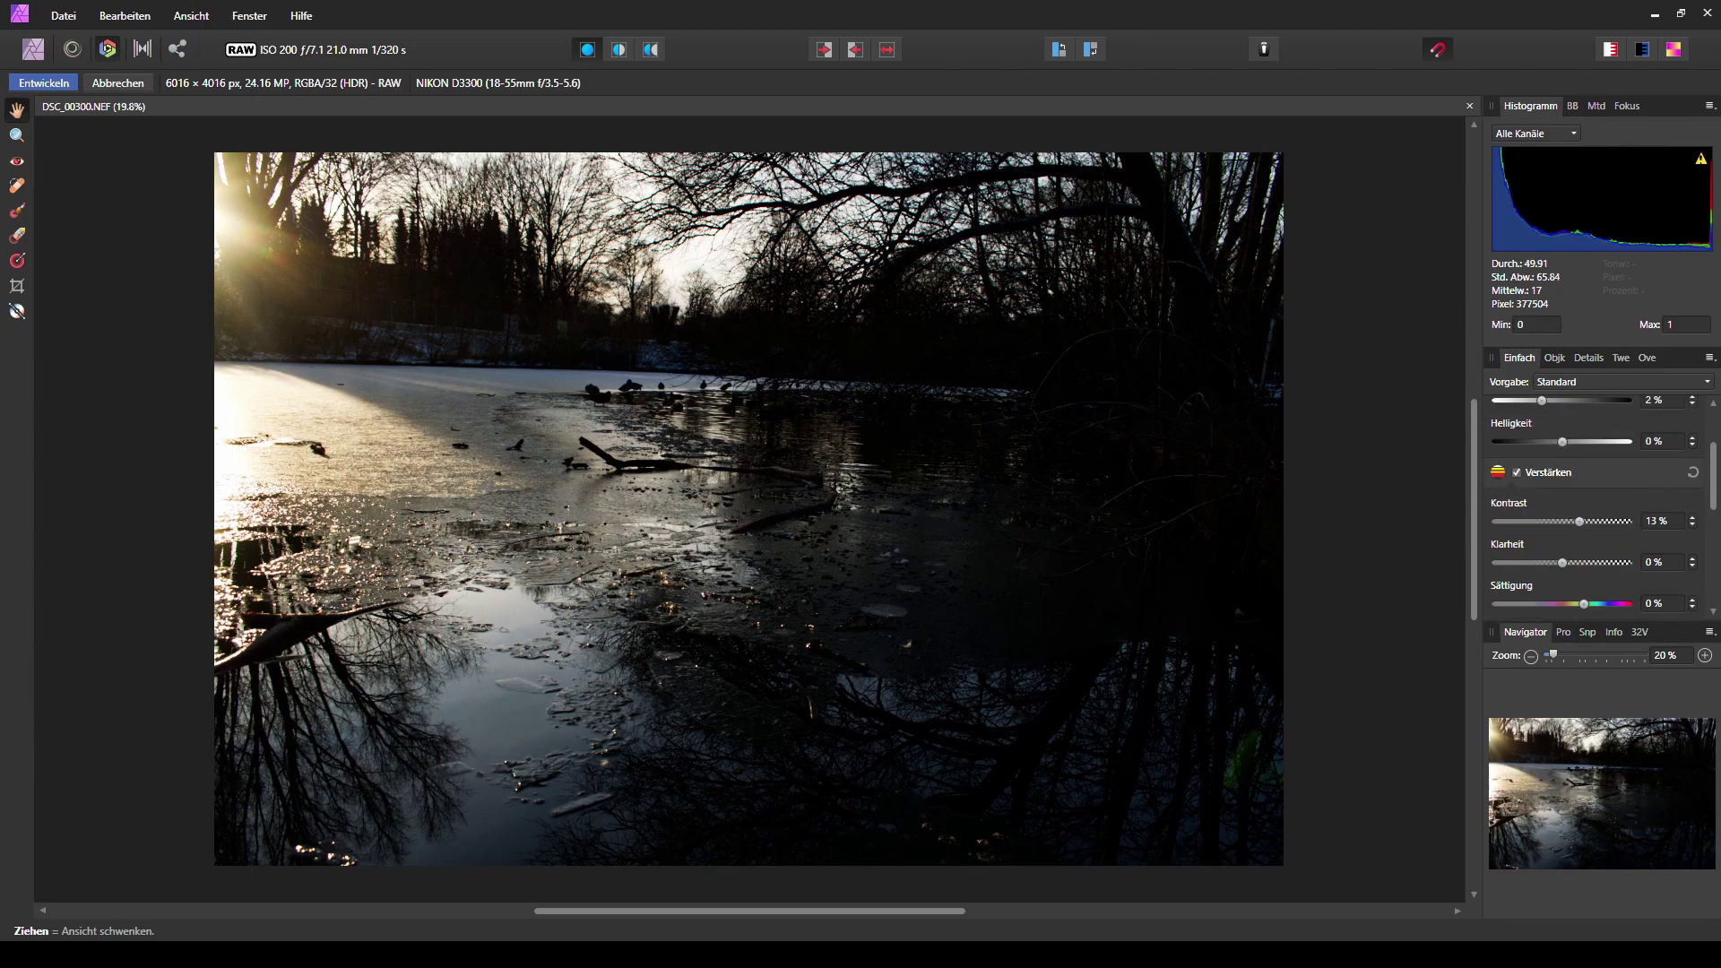
left_click_drag(1580, 522, 1581, 522)
scroll(1581, 520, "up", 2)
left_click_drag(1563, 458, 1566, 458)
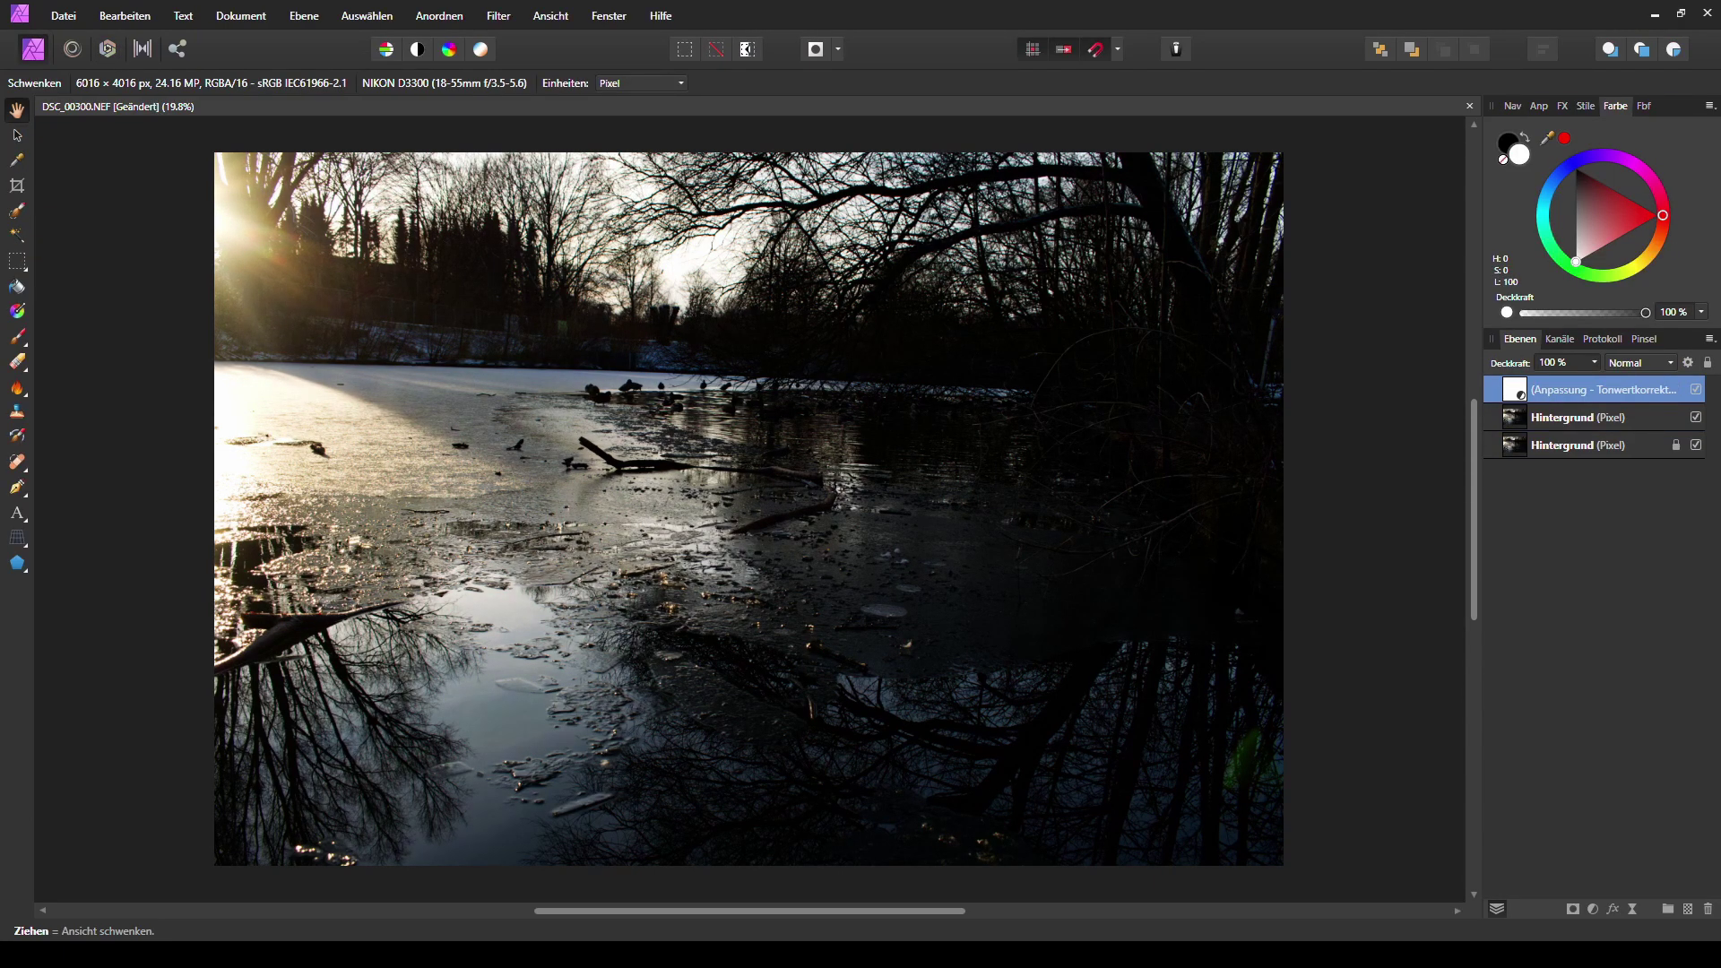
- Nest the Tonwertkorrektur and Leuchtkraft adjustments in the upper Hintergrund layer and add a Gradationskurven adjustment above it
left_click_drag(1562, 390, 1528, 419)
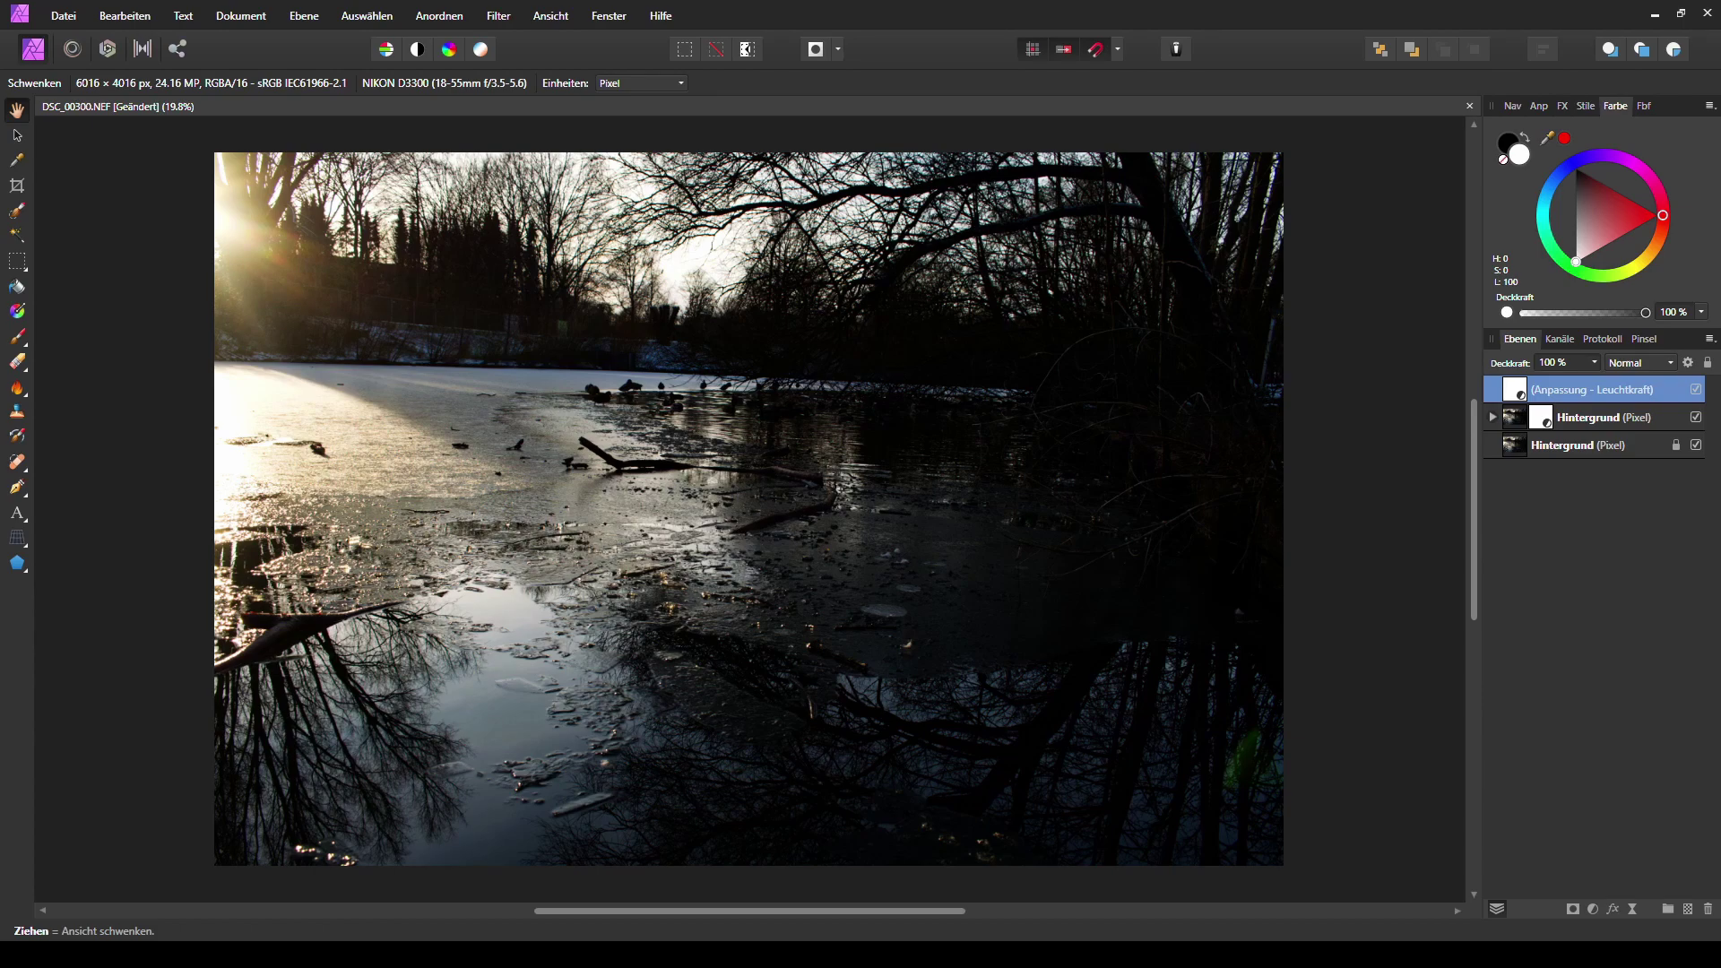
left_click_drag(1562, 390, 1553, 419)
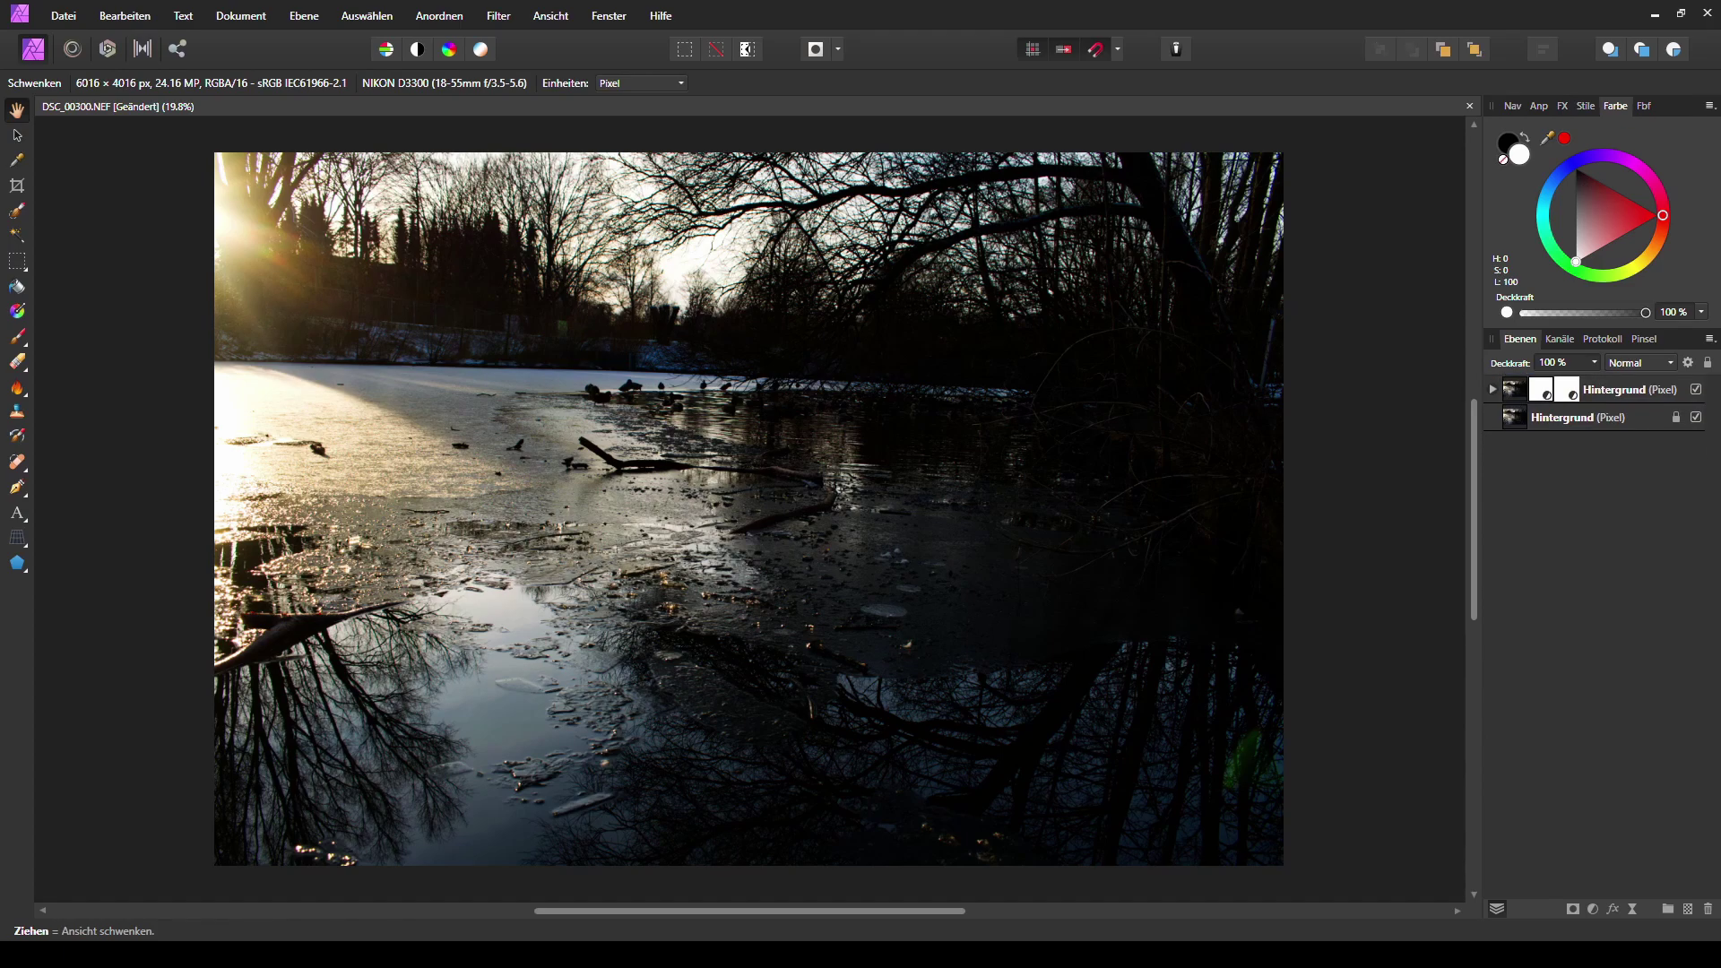
key("ctrl+m")
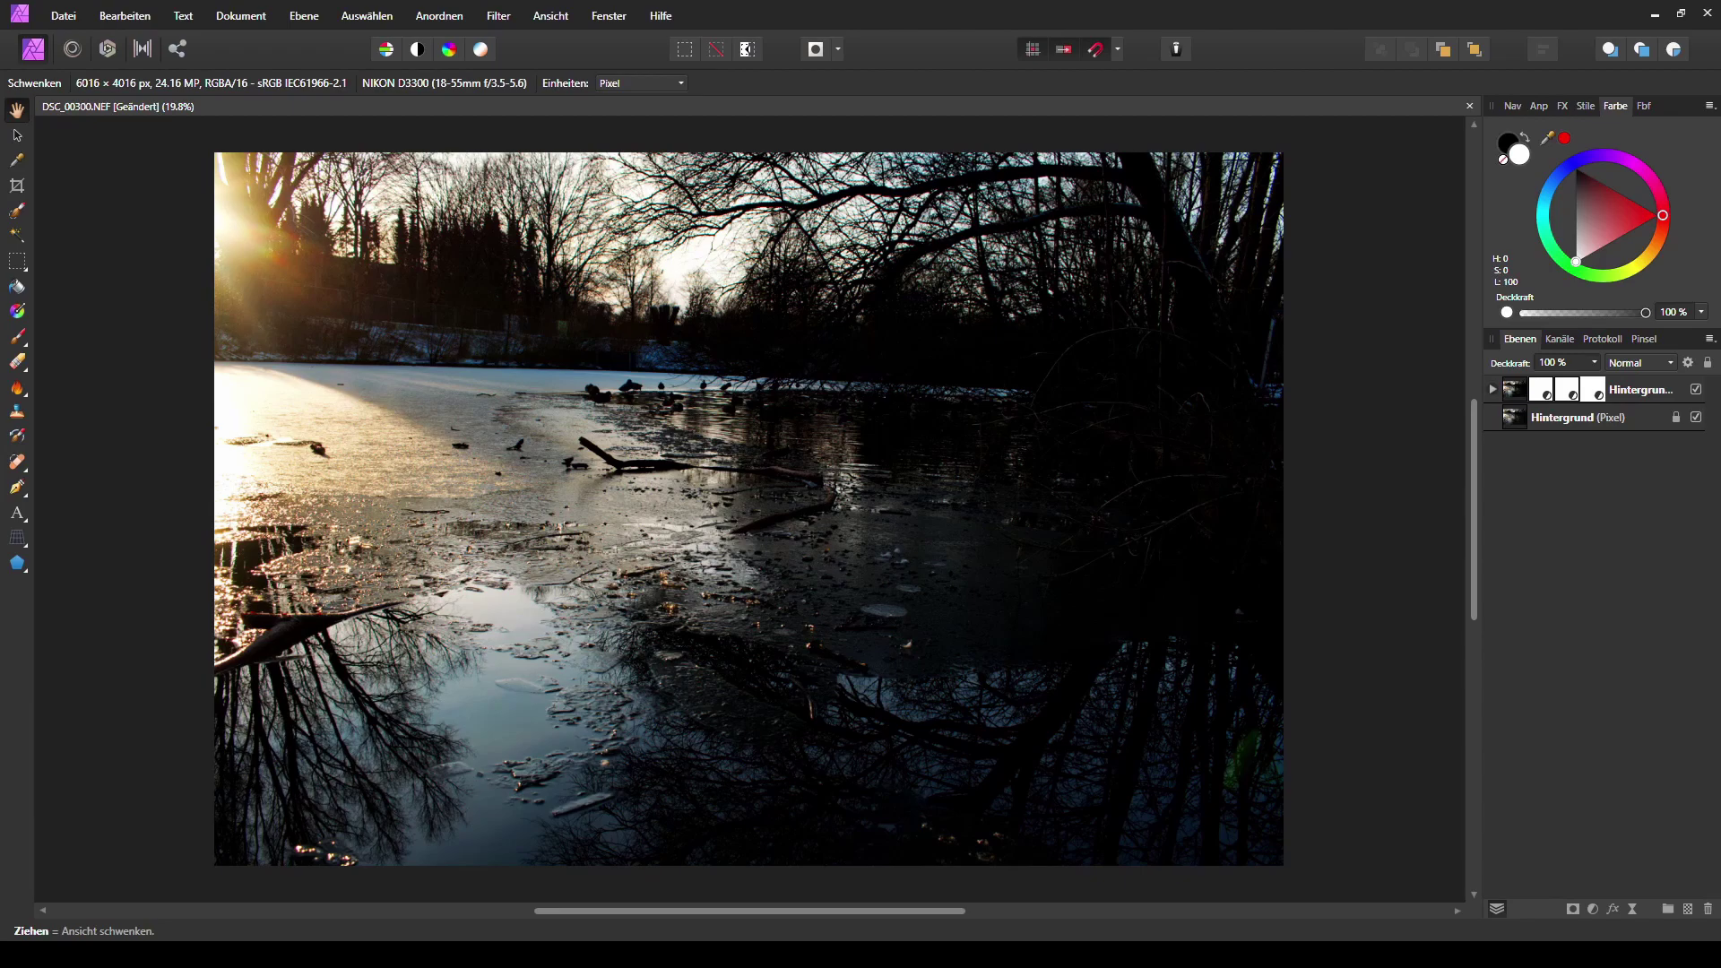
key("ctrl+m")
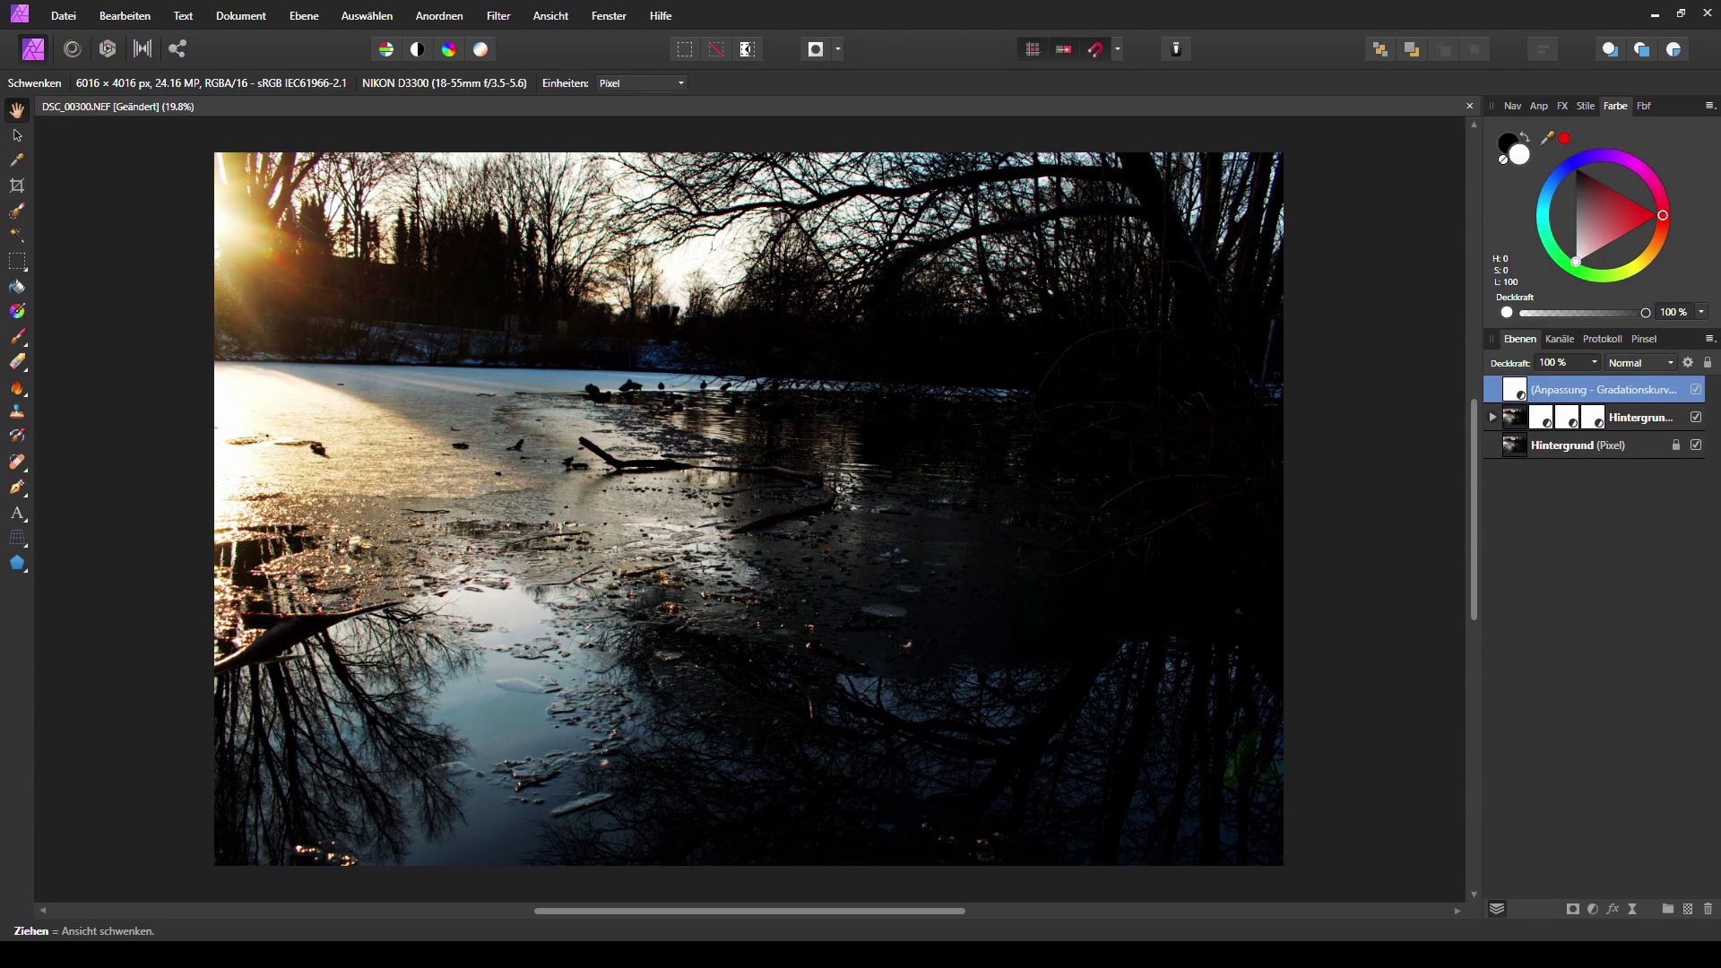
left_click_drag(1574, 390, 1594, 418)
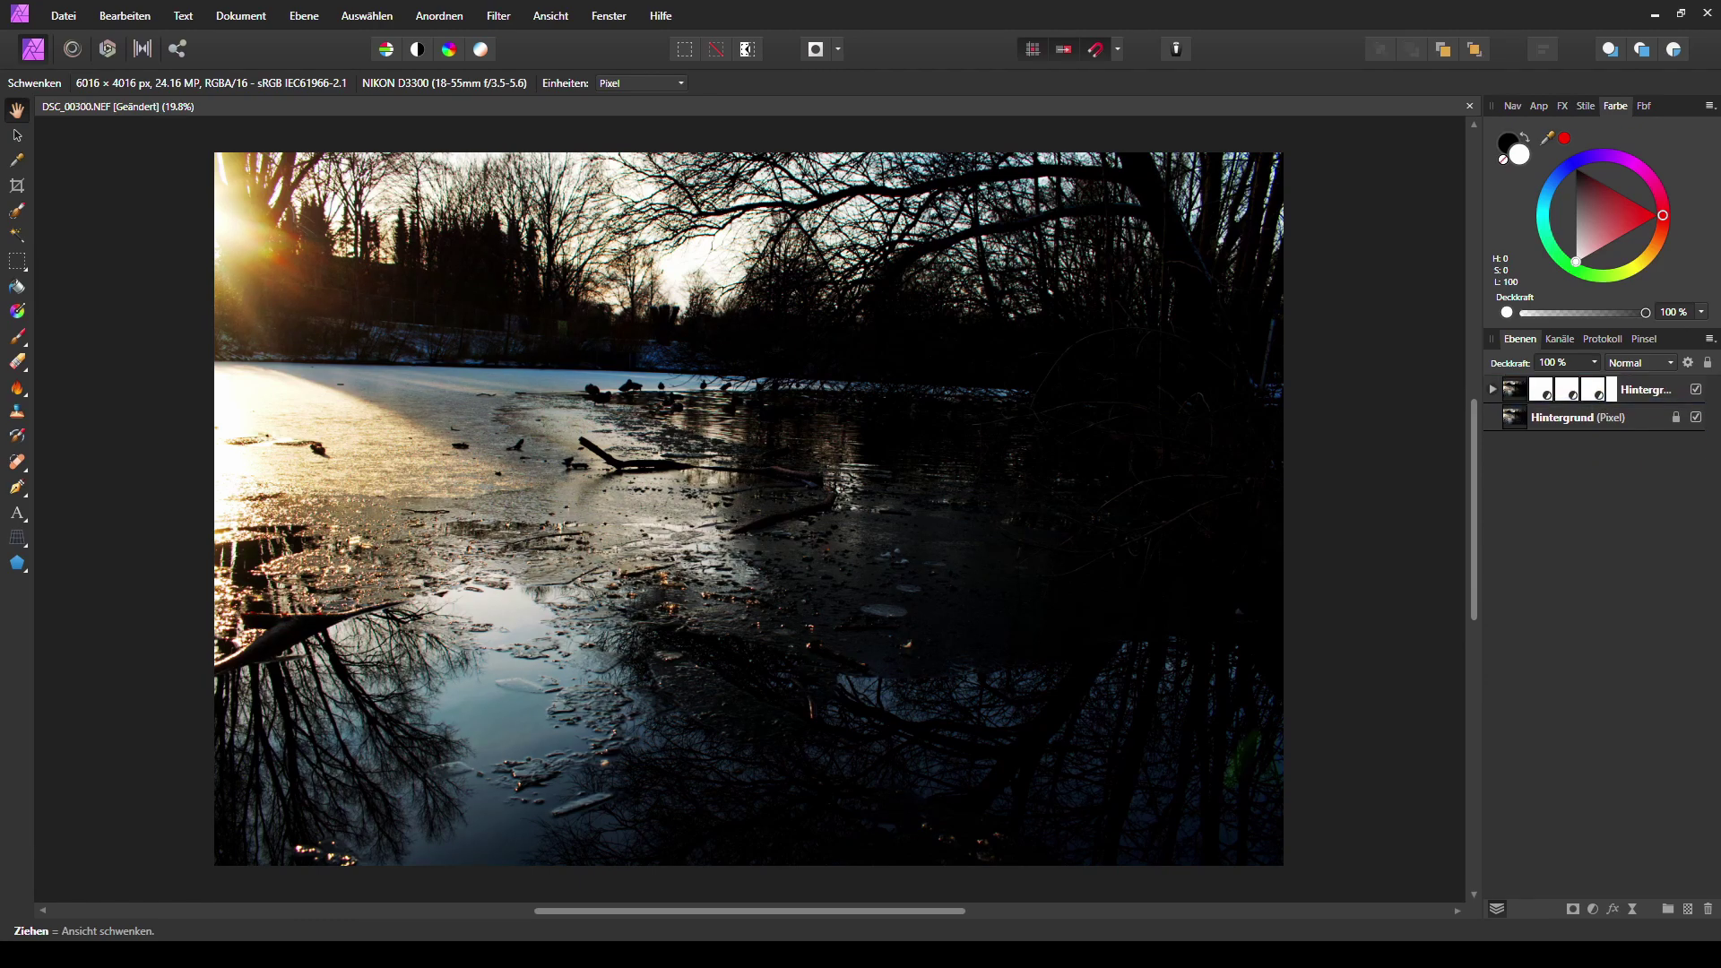
key("ctrl+z")
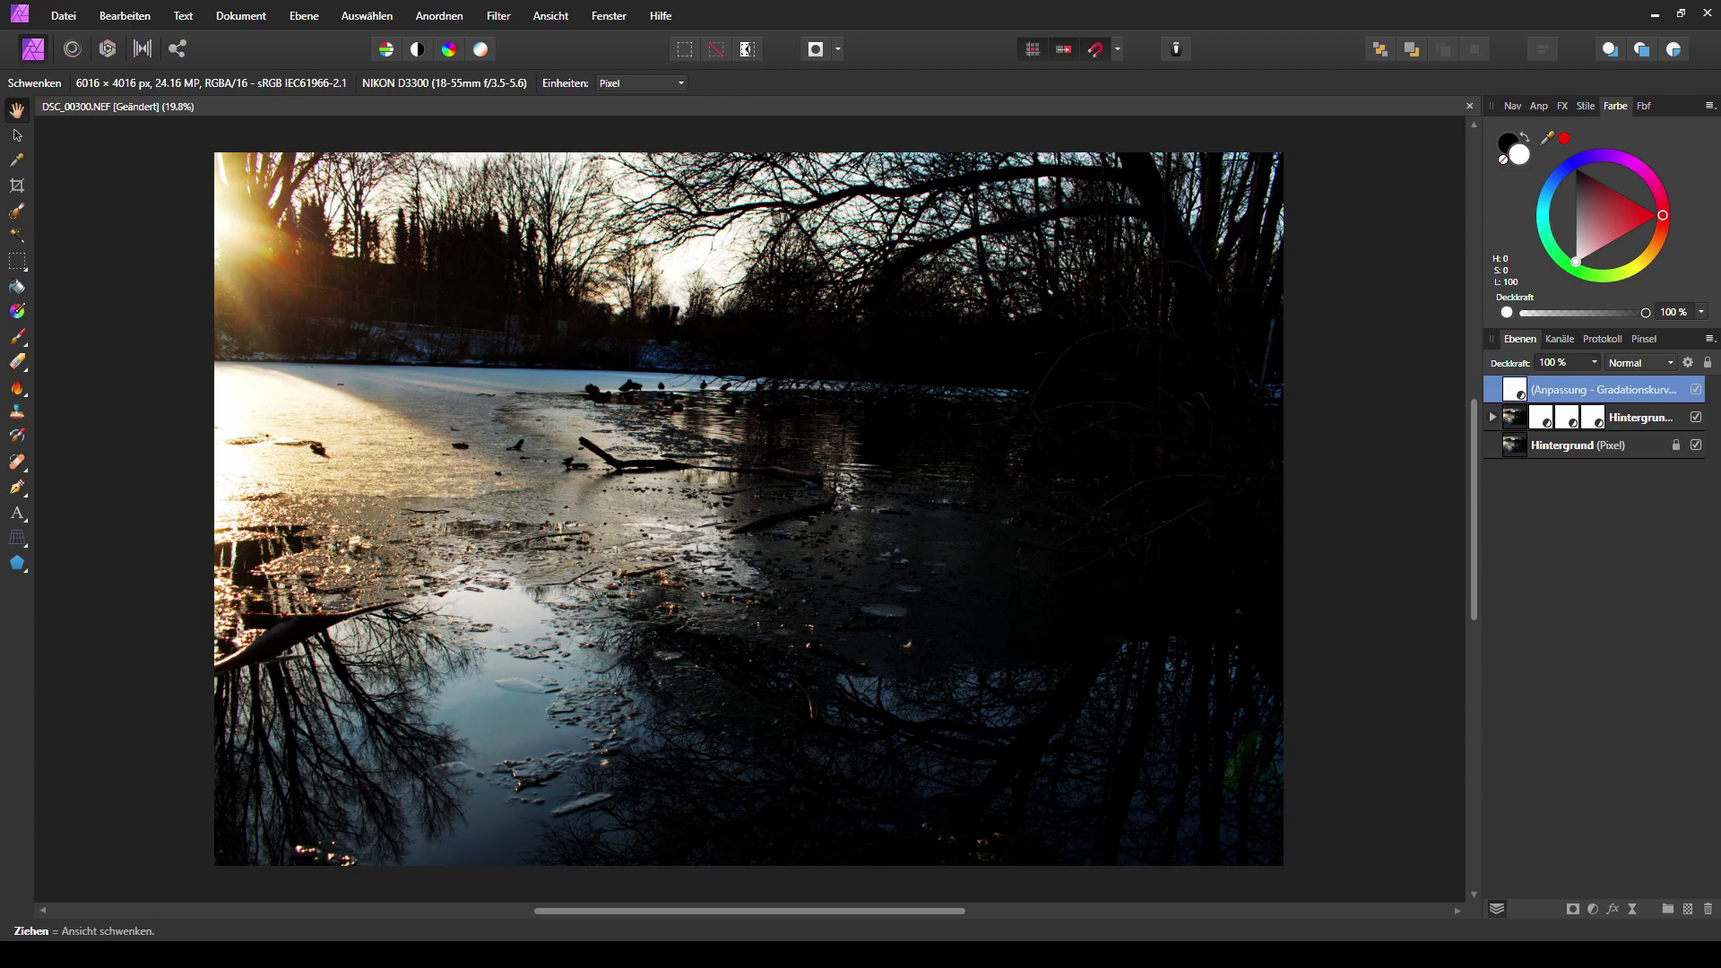
key("ctrl+z")
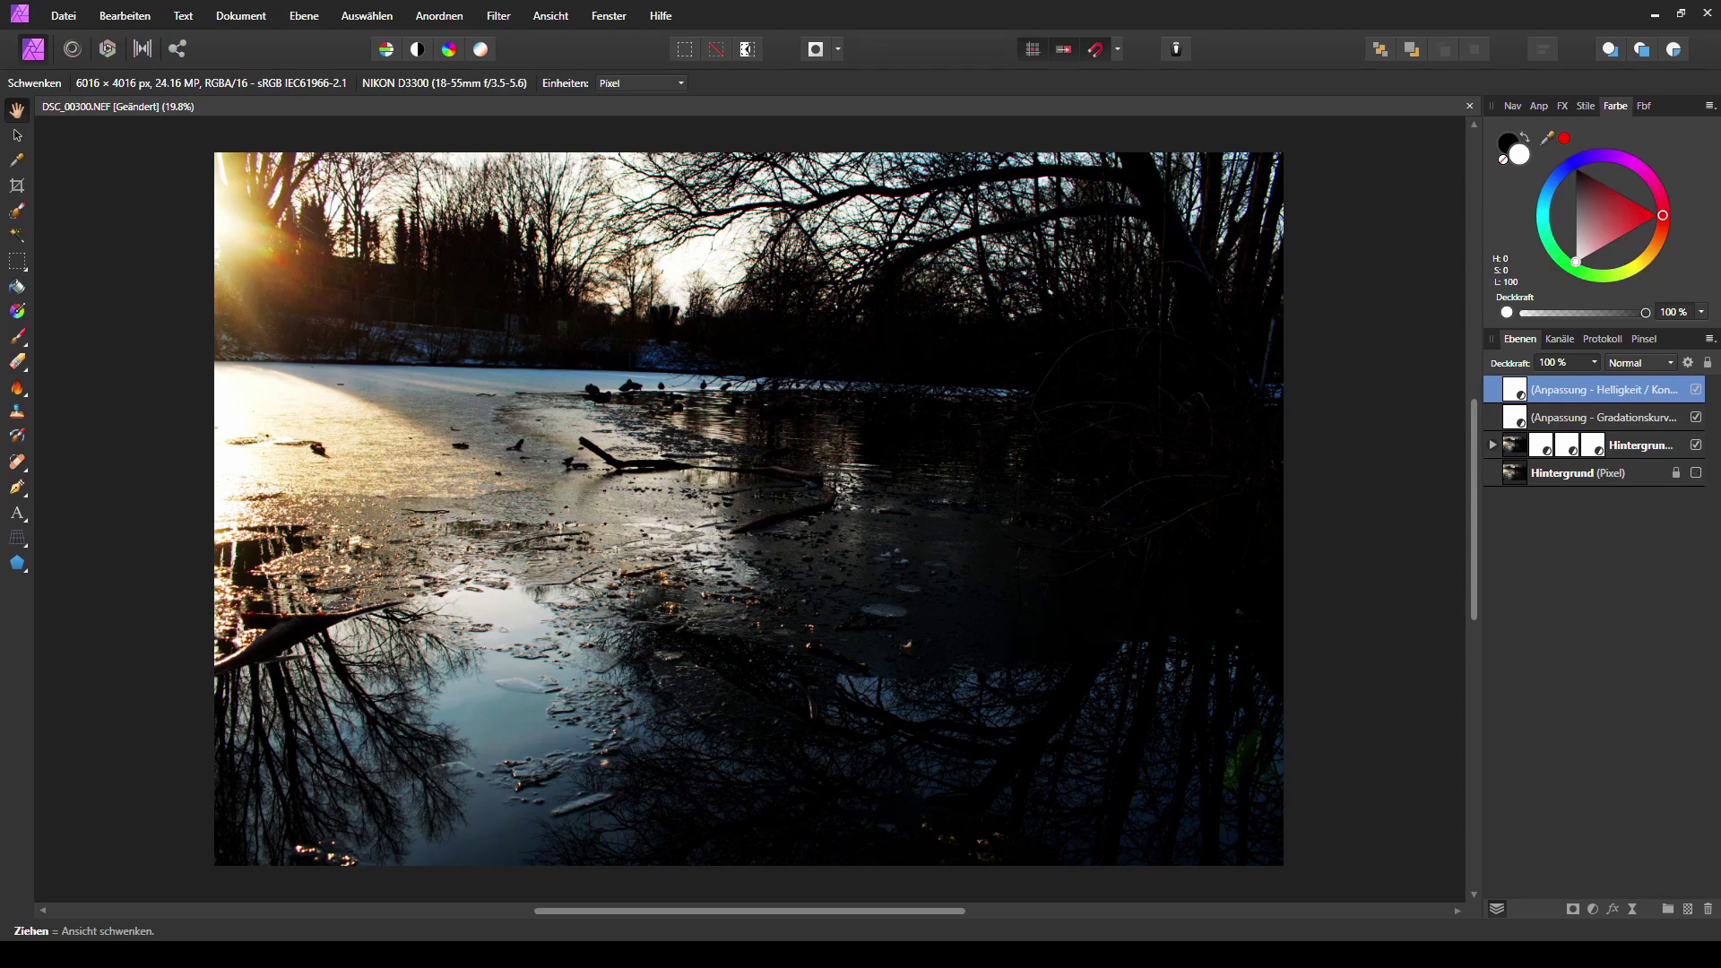
- Merge the visible layers into a new pixel layer, and group the two loose adjustments with the upper Hintergrund layer
key("ctrl+shift+alt+e")
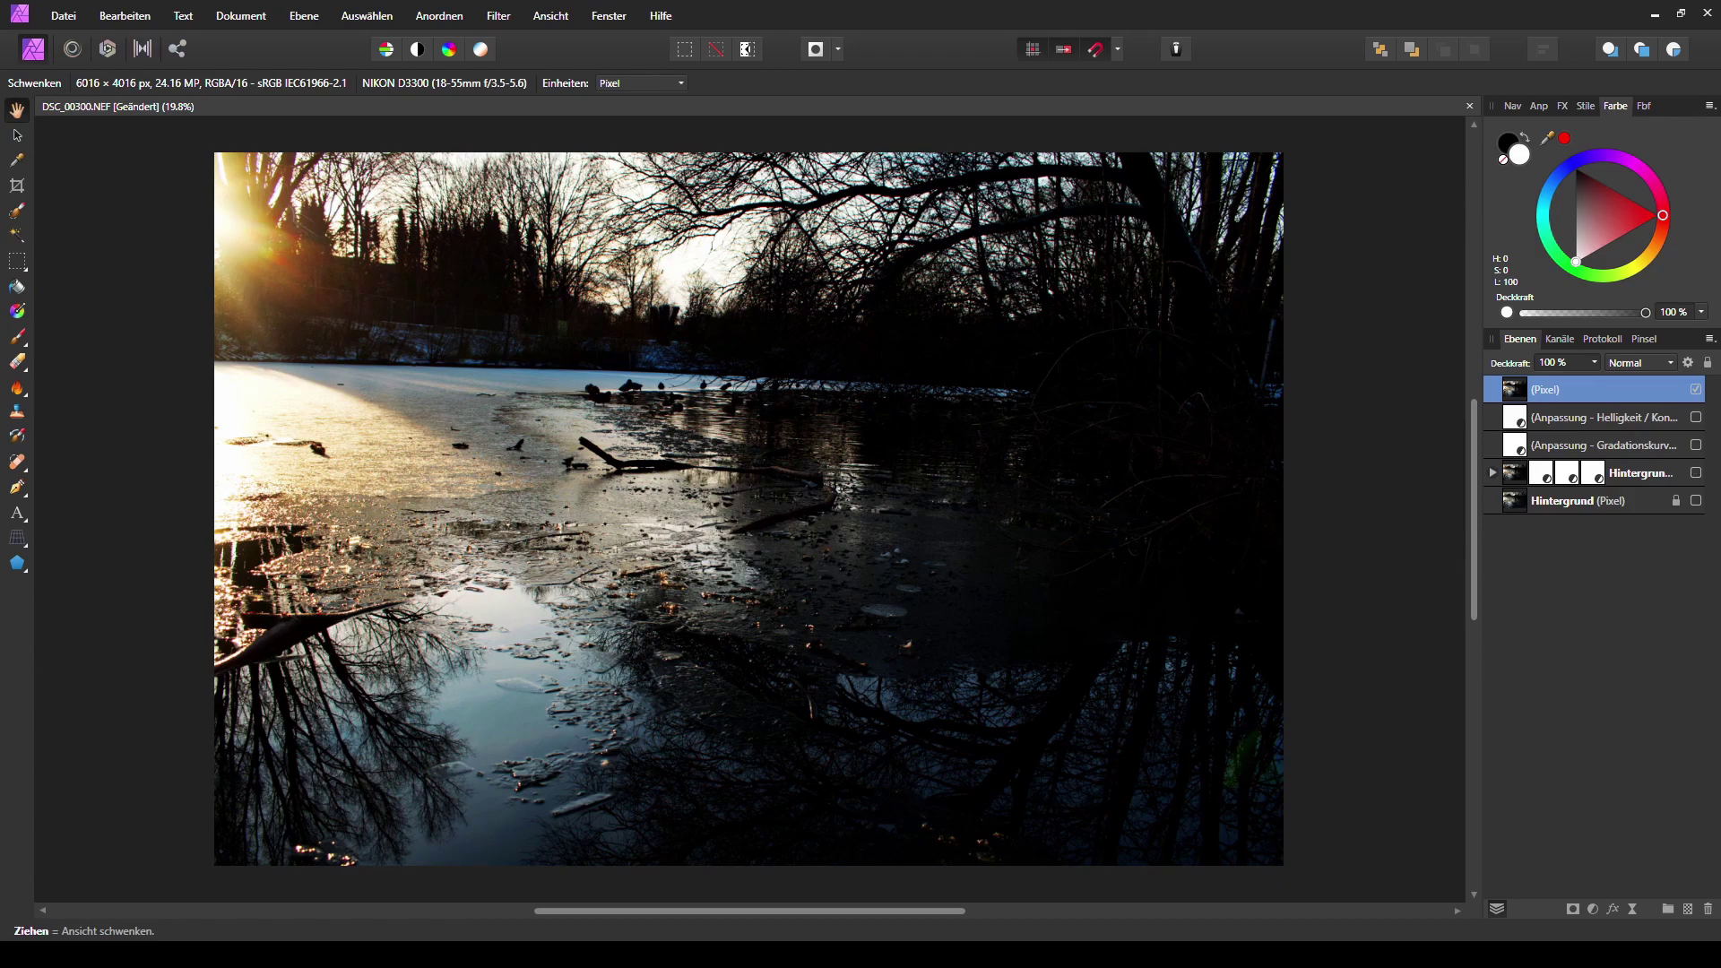
left_click(1603, 418)
left_click(1603, 446)
left_click(1639, 473)
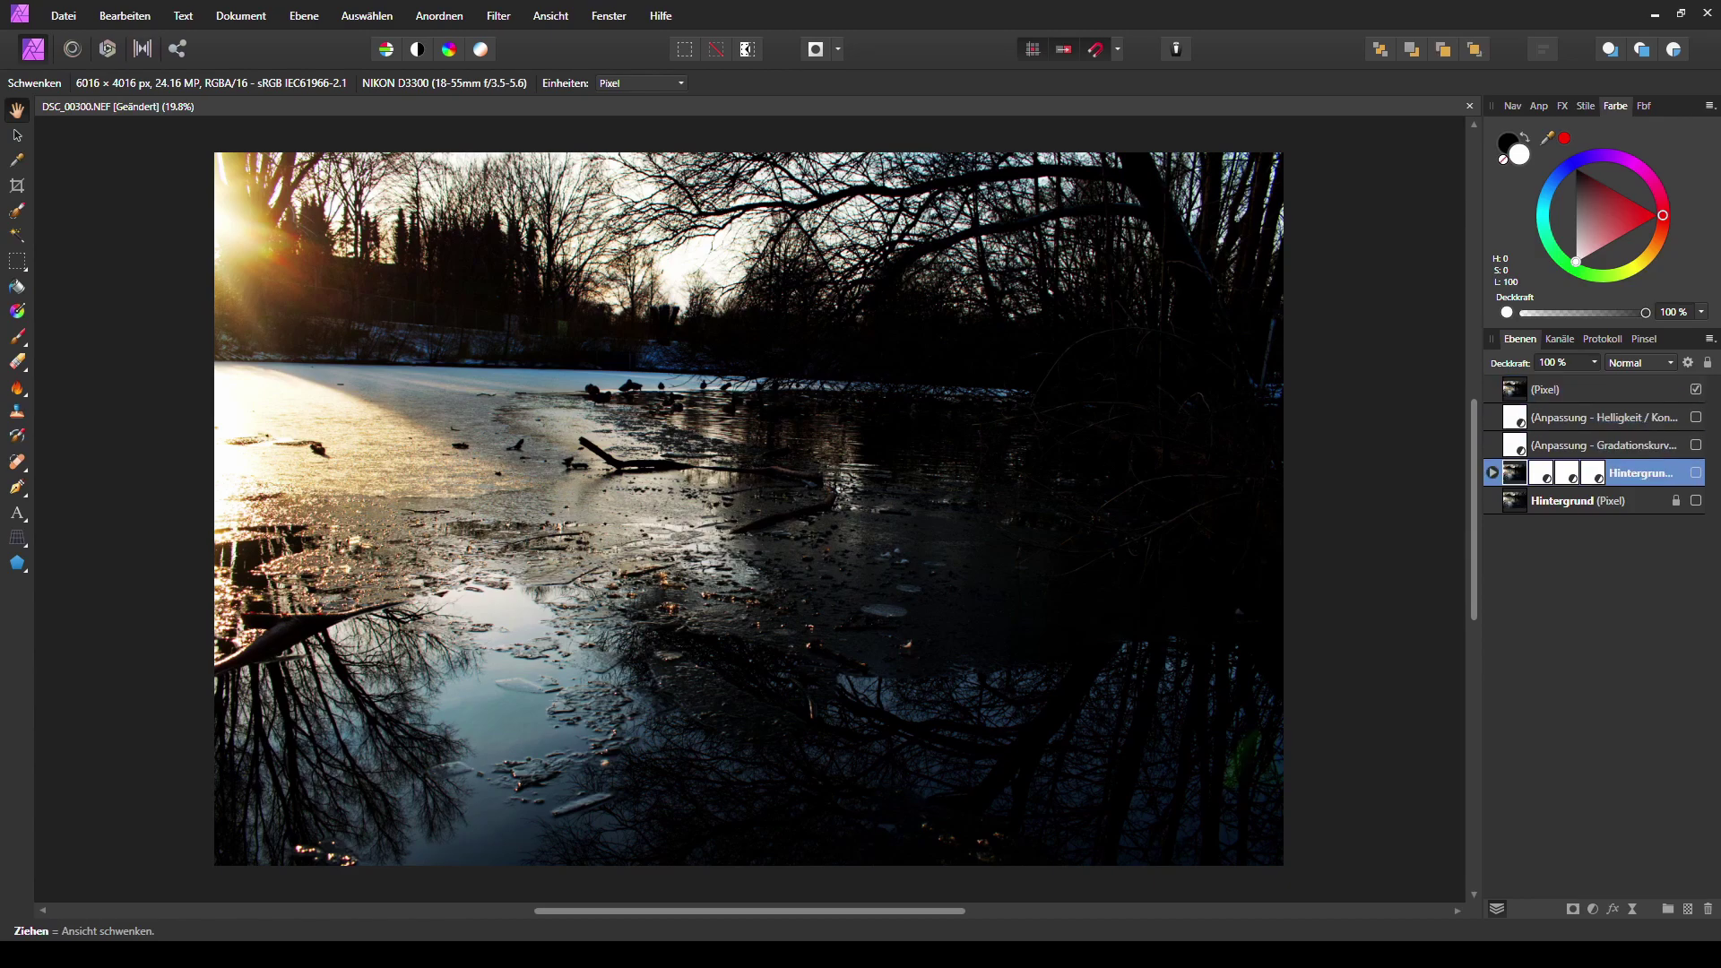
left_click(1604, 418, "ctrl")
left_click(1603, 446, "ctrl")
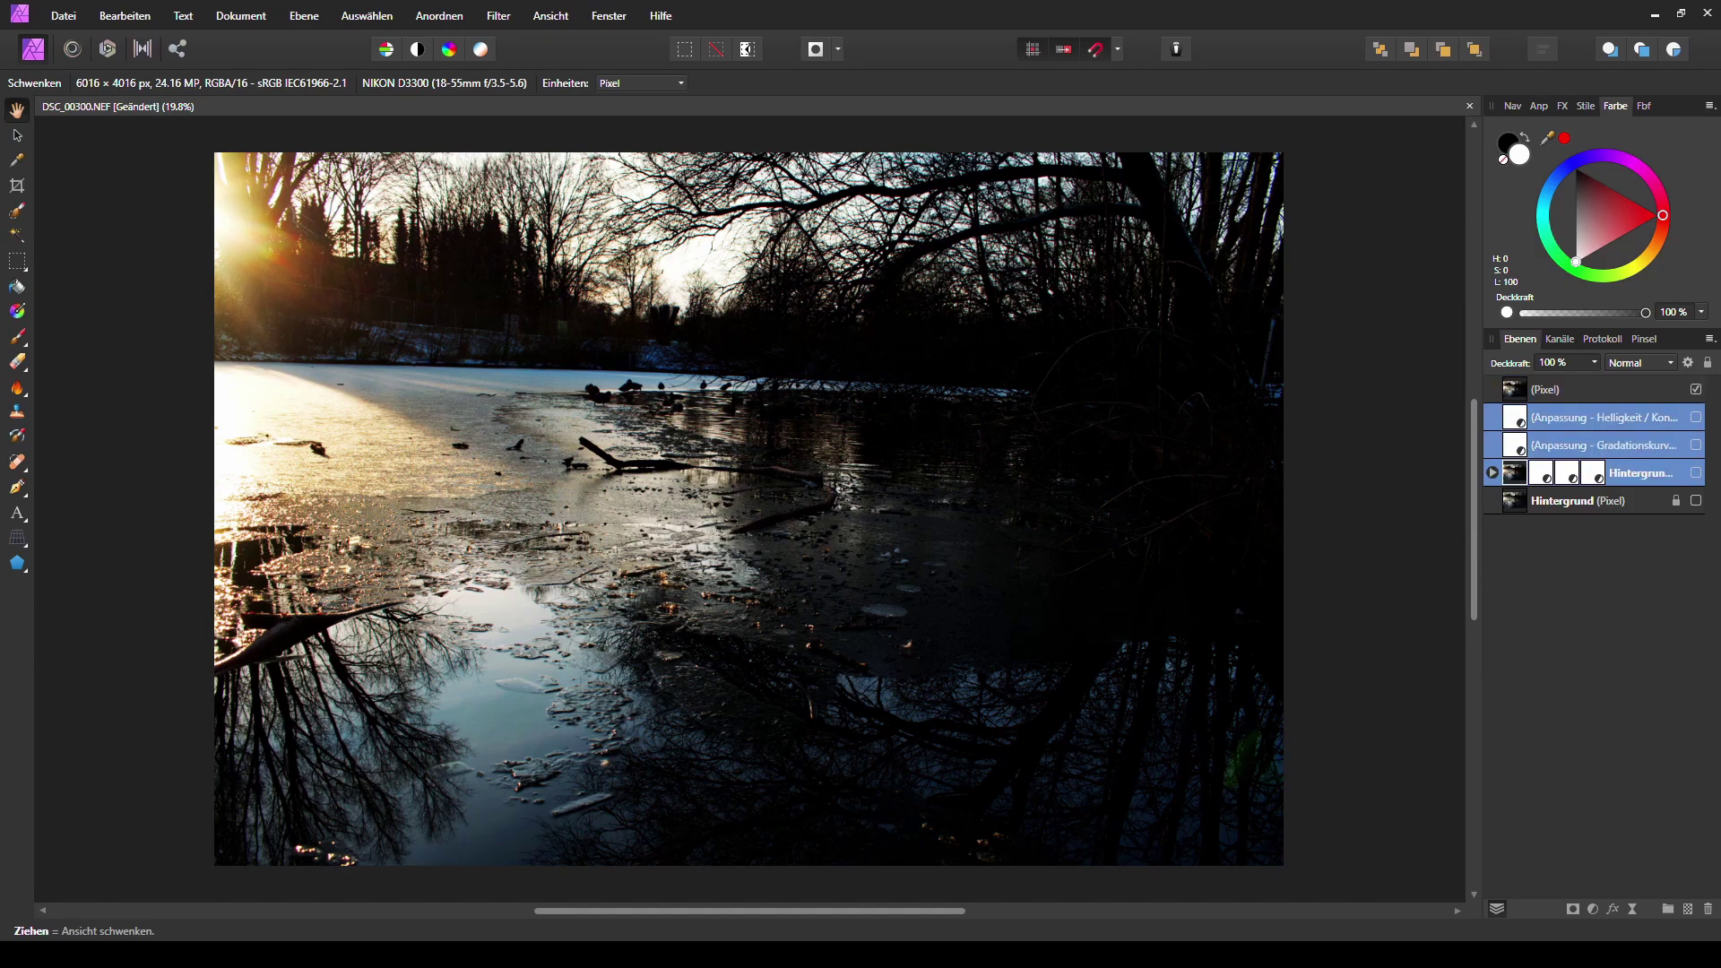
key("ctrl+g")
left_click(1603, 390)
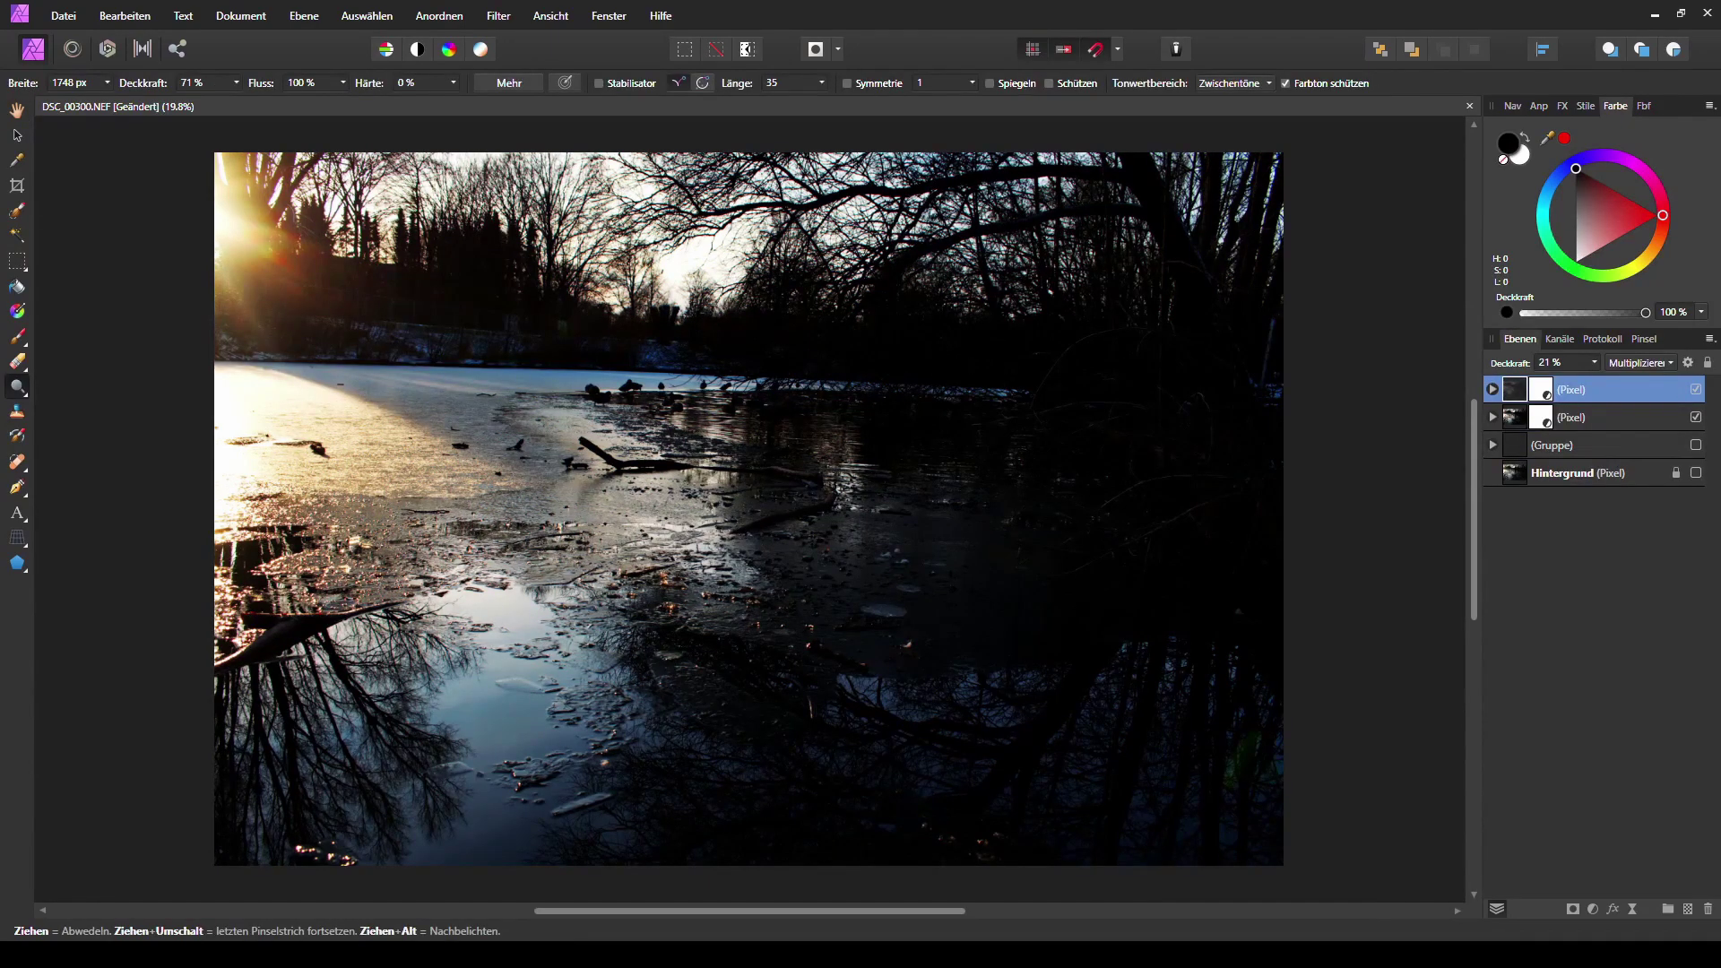
- Merge the two visible pixel layers into a new top pixel layer, hide the source layers and clear the selection
left_click(1515, 418, "ctrl")
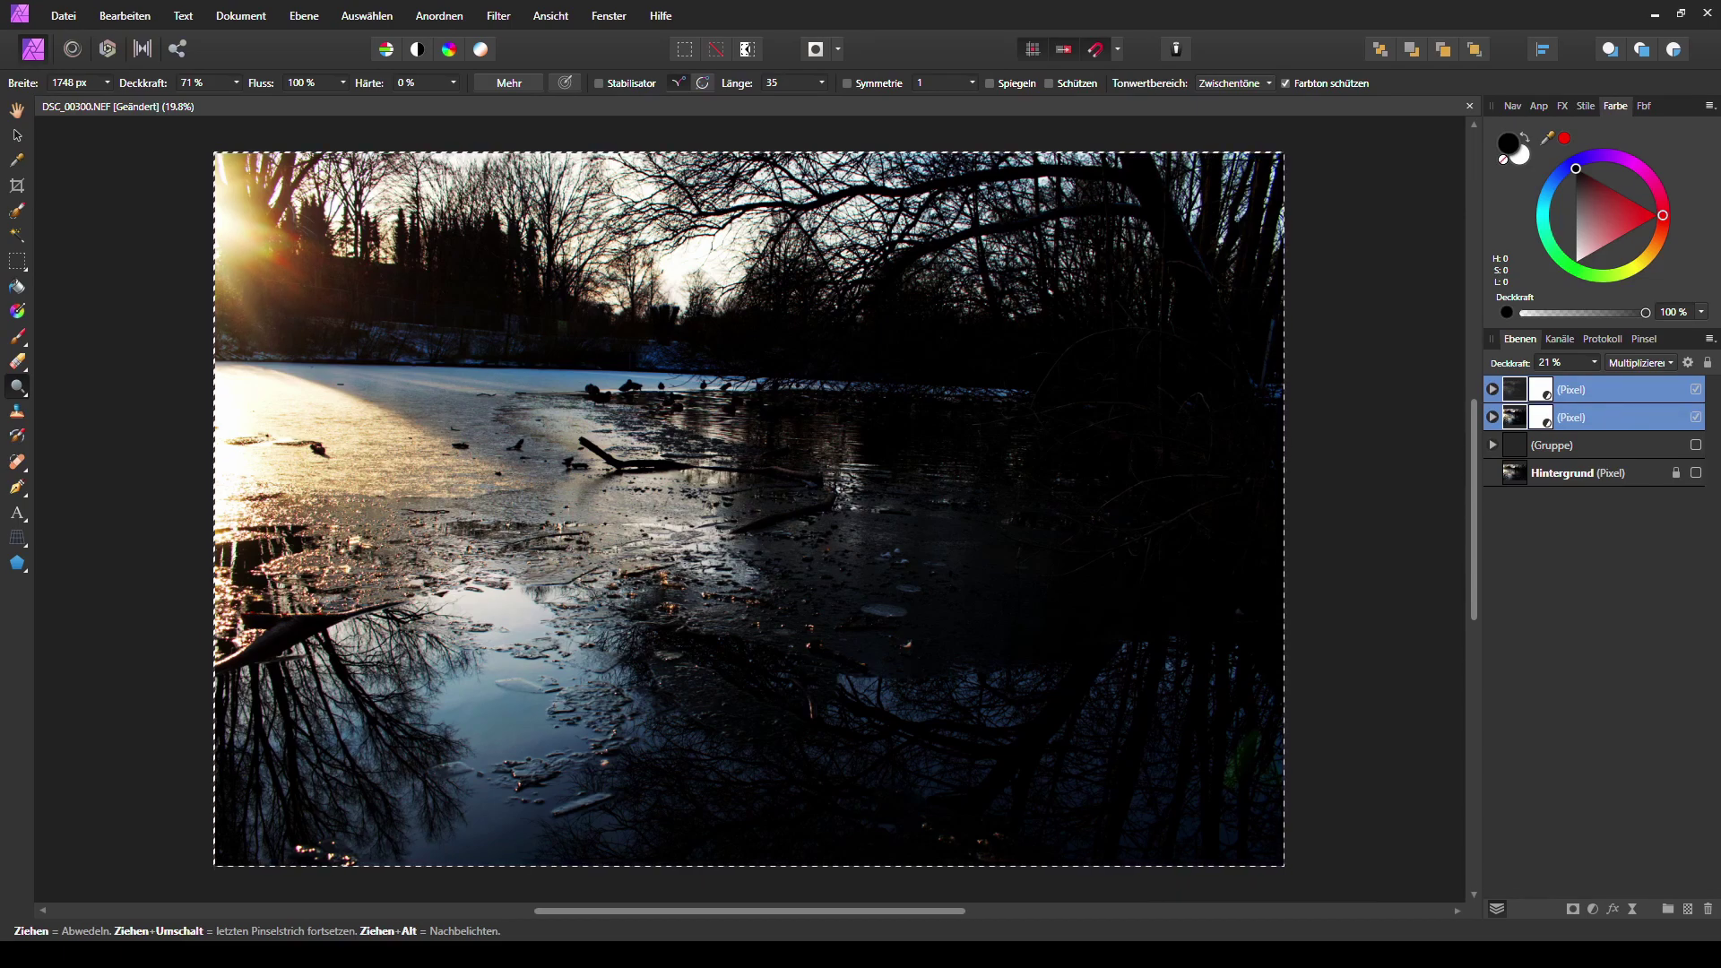
key("ctrl+alt+shift+e")
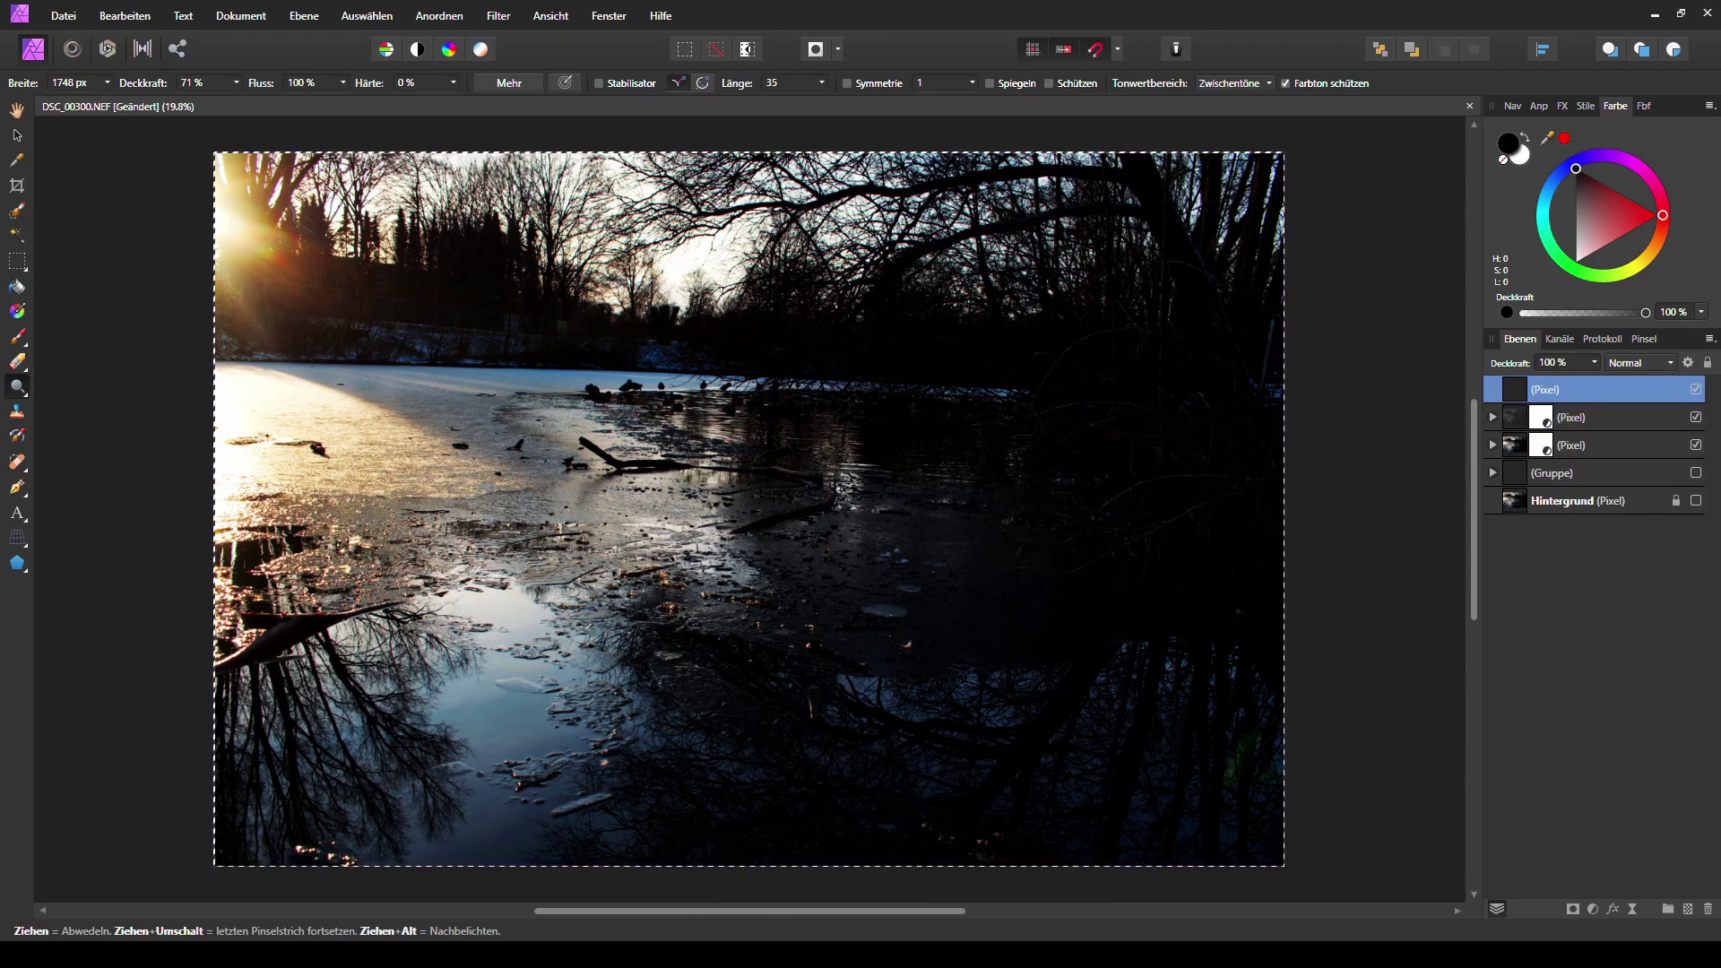
left_click(1696, 445)
key("ctrl+d")
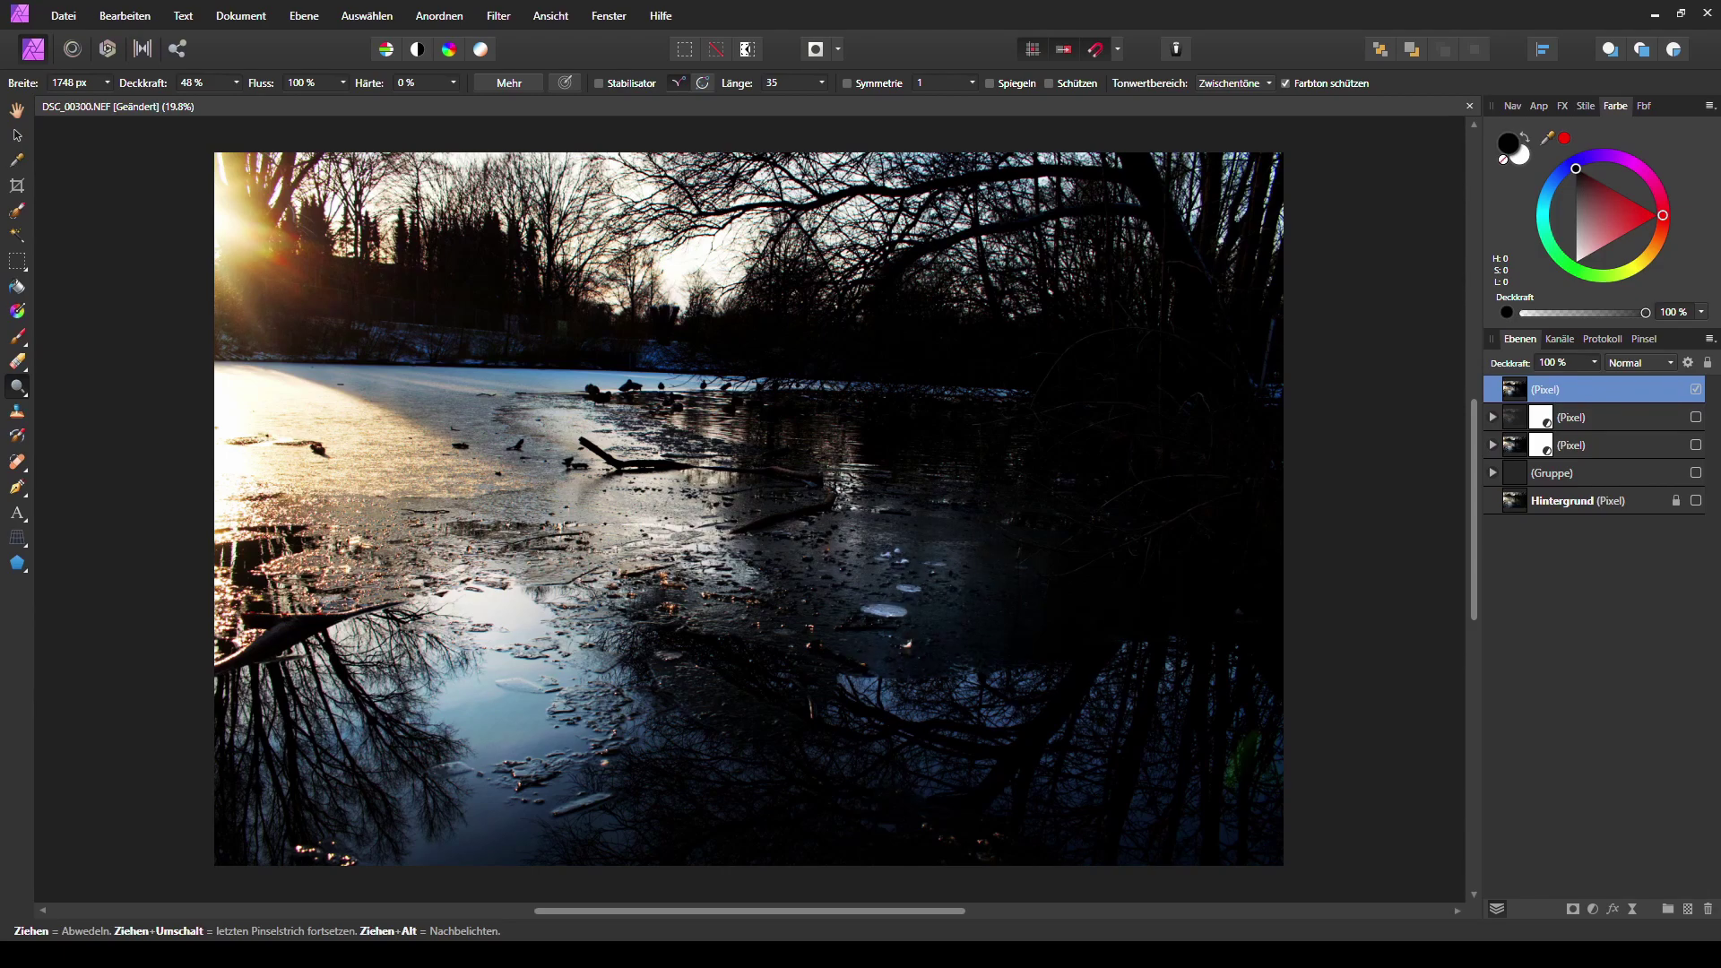
- Dodge the midtones of the ice and water reflections in the foreground with a 1748 px brush at 48 % opacity
key("o")
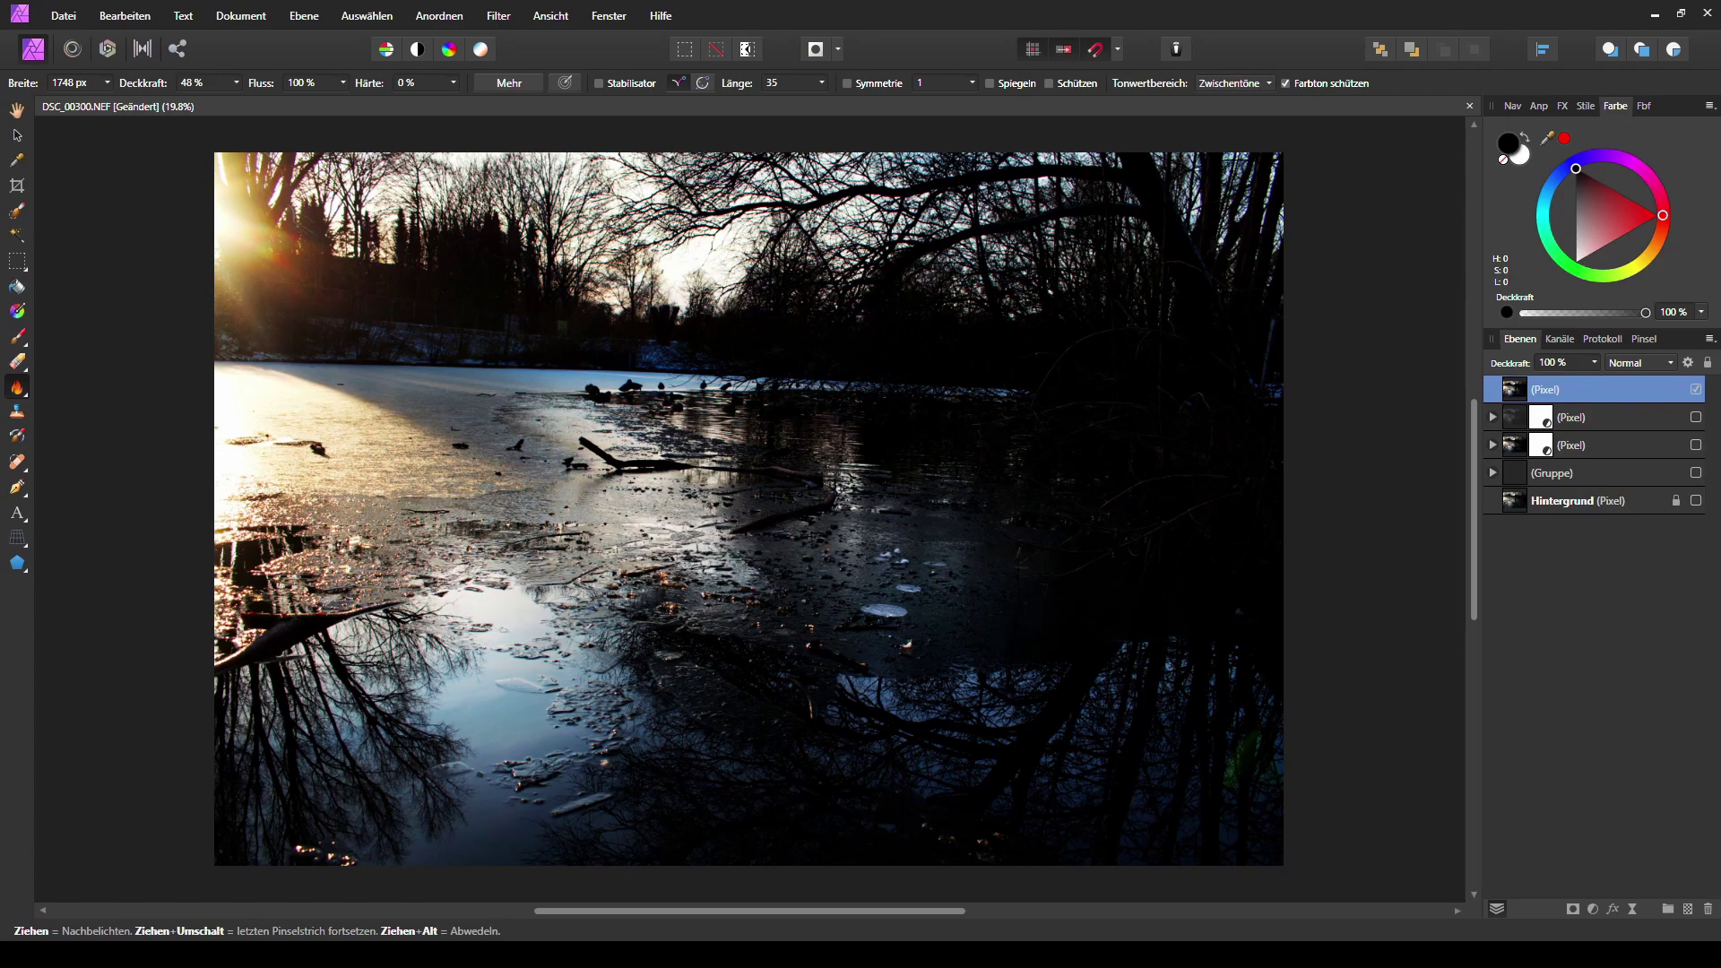
key("o")
mouse_move(879, 610)
left_mouse_down()
mouse_move(855, 547)
mouse_move(691, 581)
mouse_move(983, 709)
left_mouse_up()
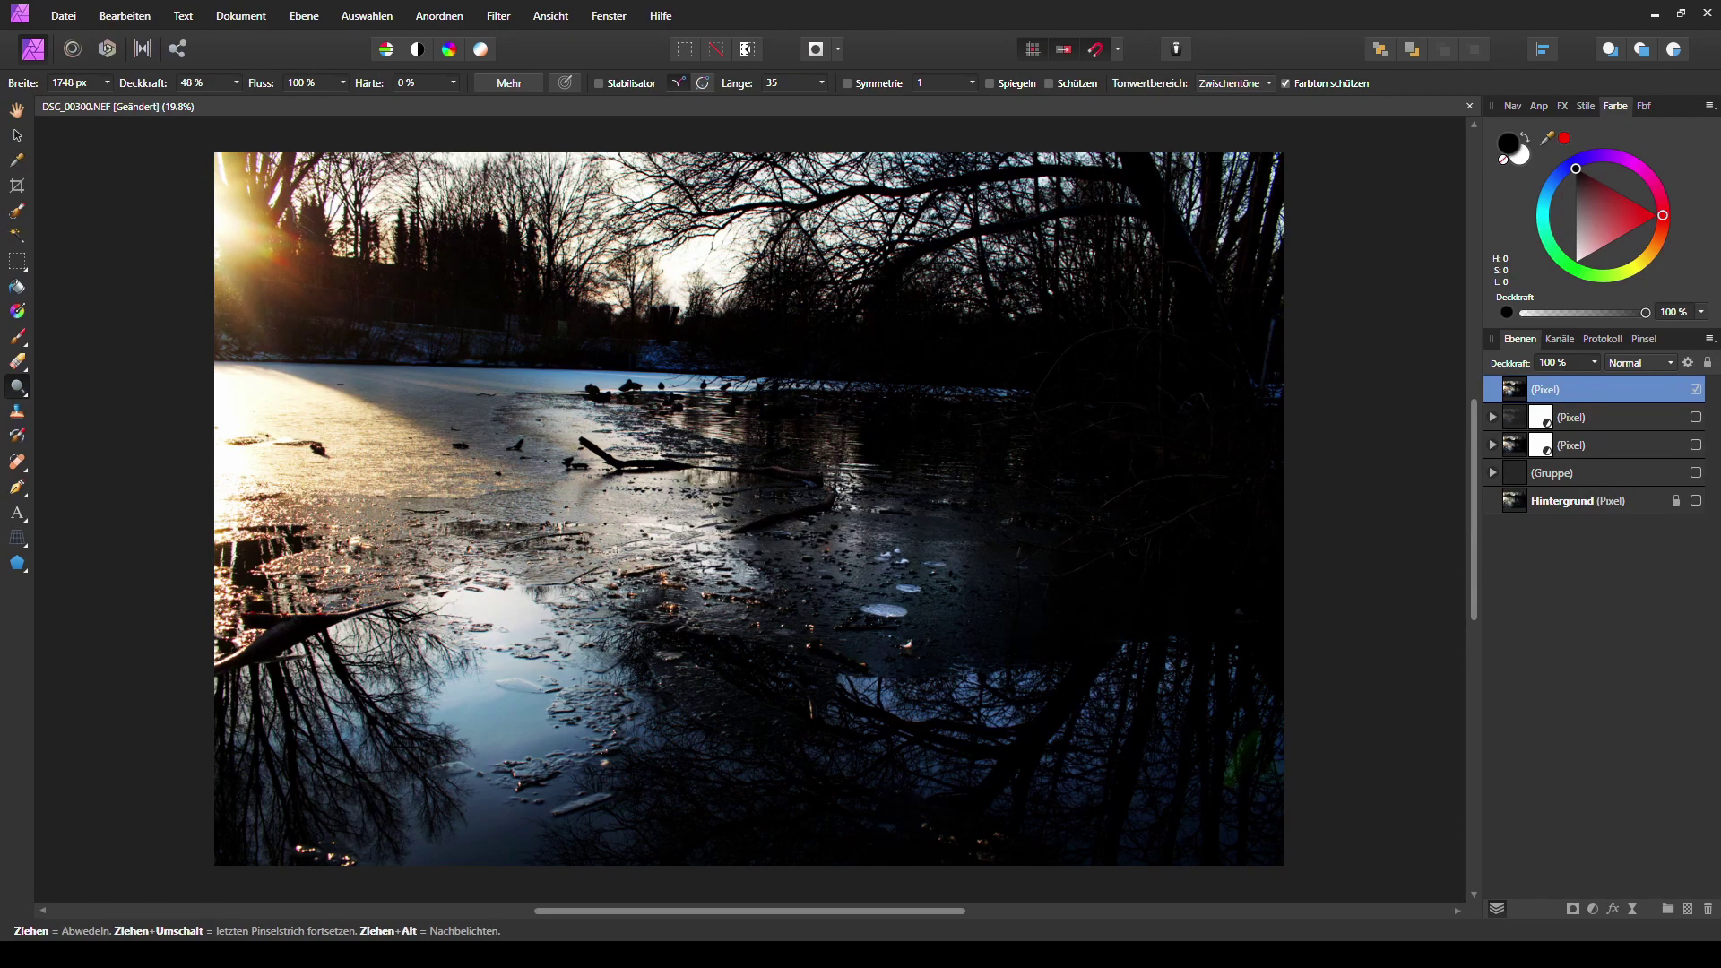
left_click_drag(484, 647, 529, 661)
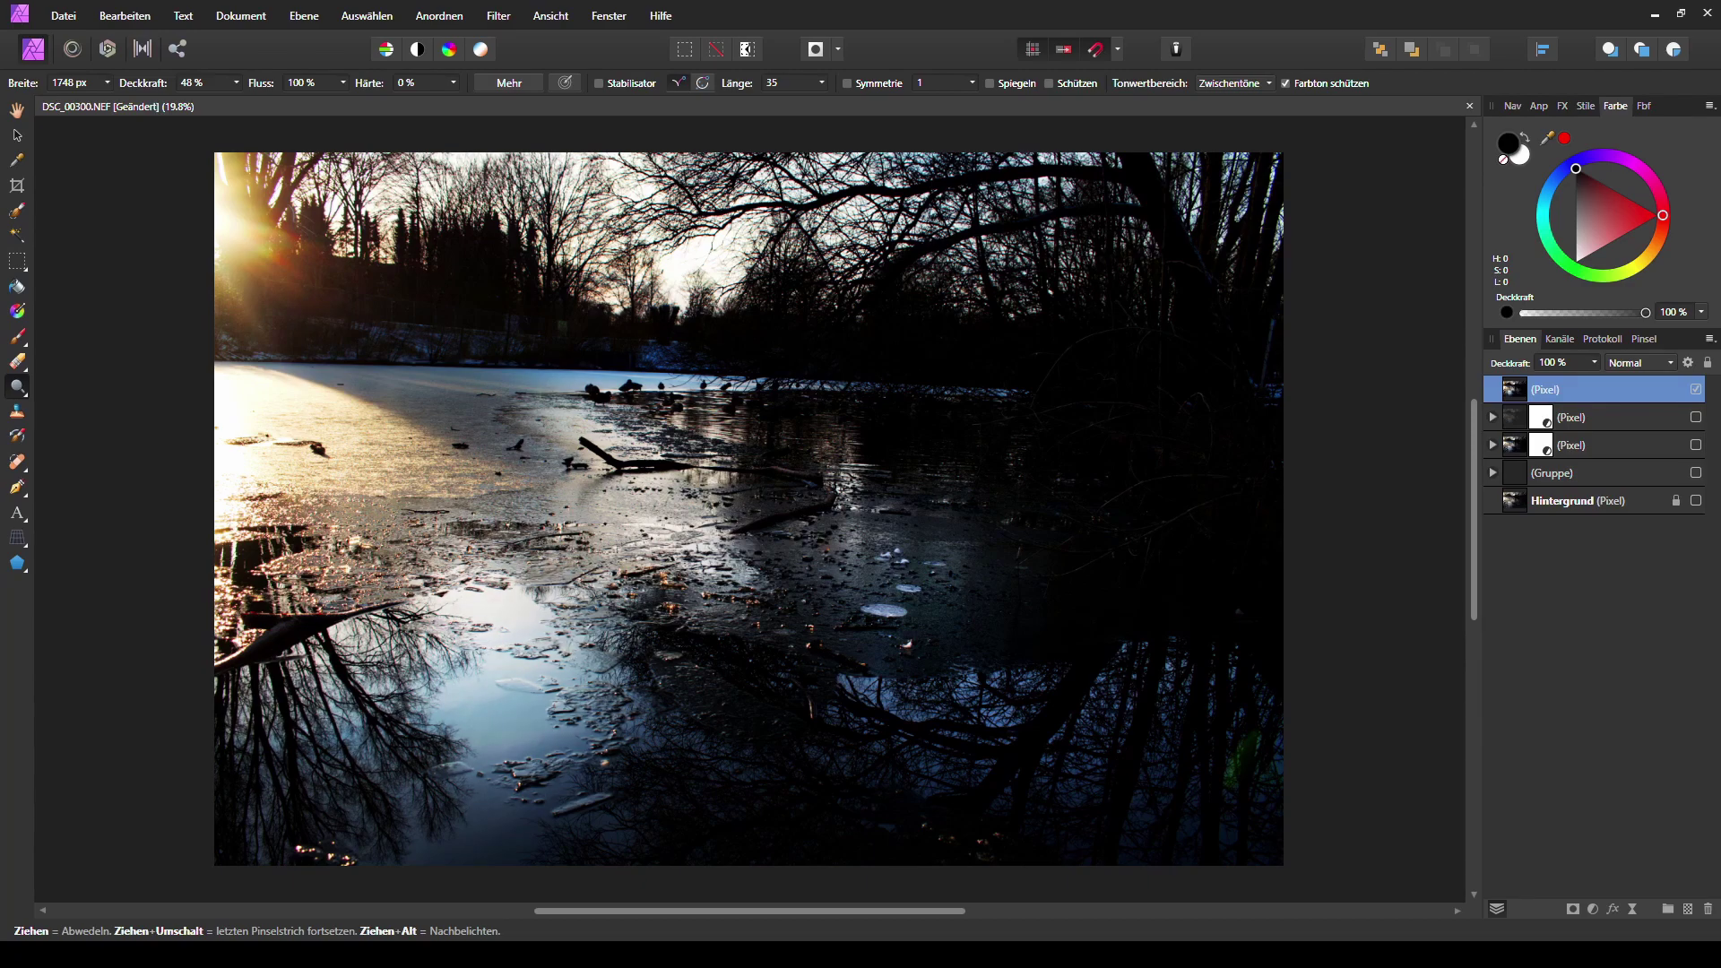
- Burn the trees along the photo's upper edge, and dodge the sunlit ice at its left side
key("o")
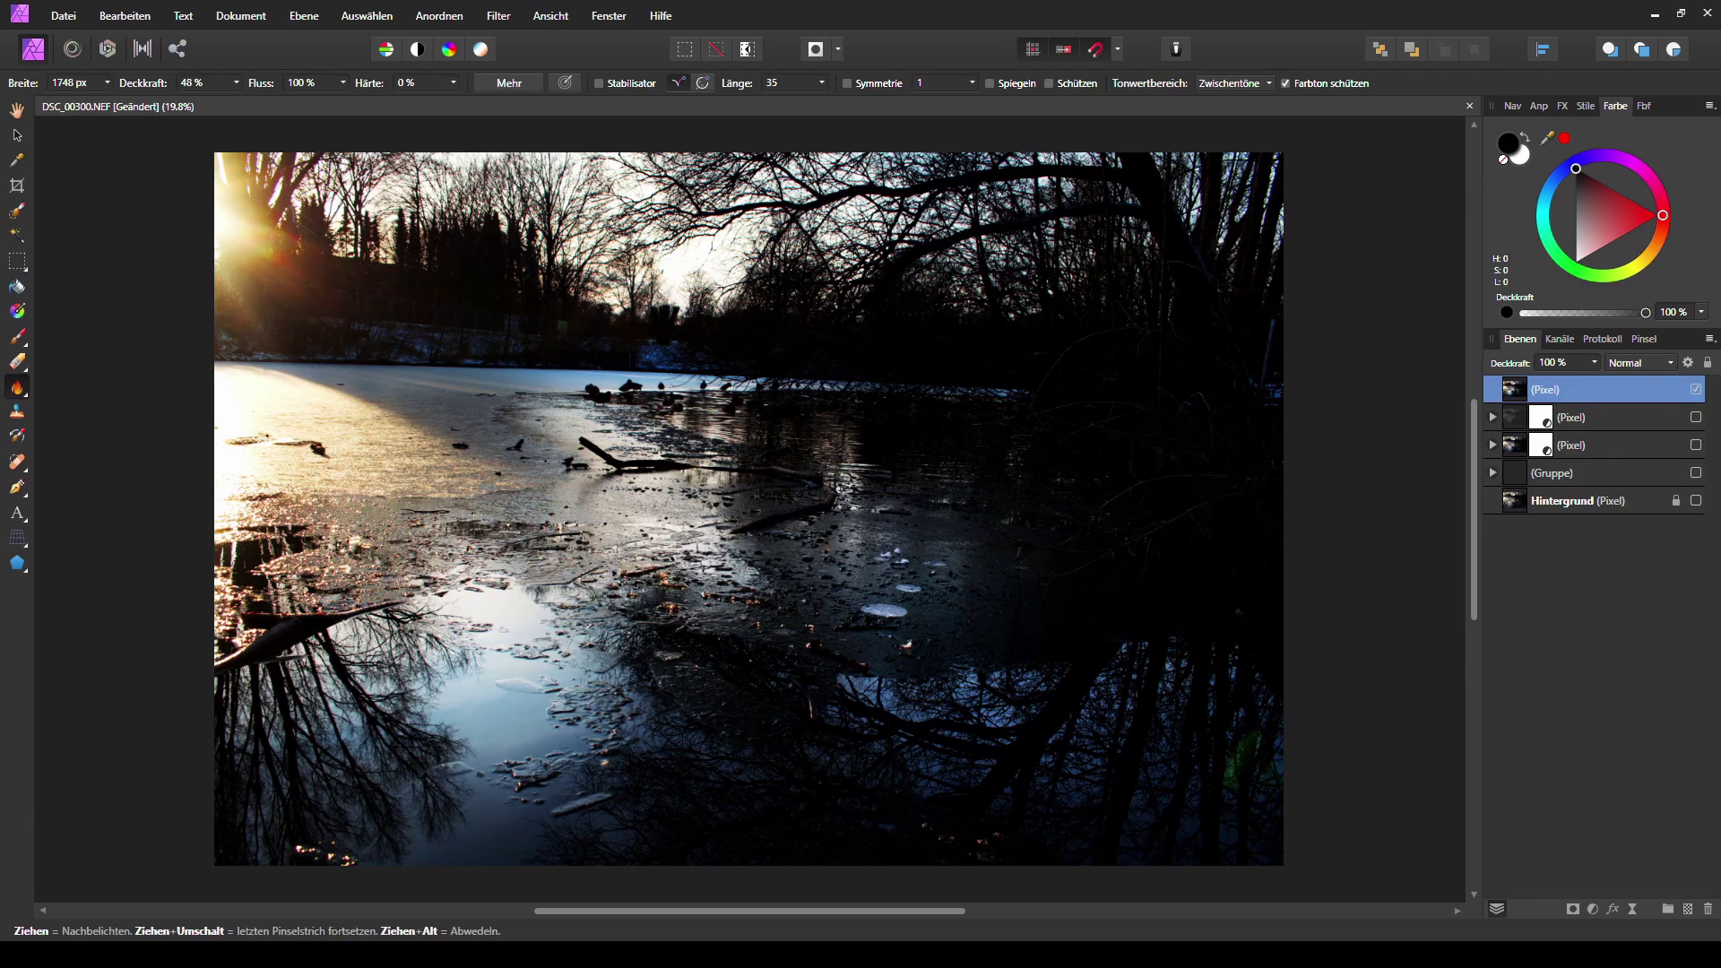
mouse_move(1197, 192)
left_mouse_down()
mouse_move(668, 233)
mouse_move(404, 210)
mouse_move(412, 197)
left_mouse_up()
key("o")
mouse_move(278, 359)
left_mouse_down()
mouse_move(347, 509)
mouse_move(381, 529)
mouse_move(278, 637)
left_mouse_up()
mouse_move(495, 498)
left_mouse_down()
mouse_move(462, 383)
mouse_move(444, 393)
mouse_move(477, 382)
left_mouse_up()
- Reduce the brush to 322 px and dodge the ice around the branch, the ice floes and the lit patches on the water
key("bracketleft")
key("bracketleft")
key("bracketleft")
key("bracketleft")
key("bracketleft")
key("bracketleft")
key("bracketleft")
key("bracketleft")
key("bracketleft")
key("bracketleft")
left_click_drag(563, 423, 576, 427)
left_click_drag(627, 502, 732, 575)
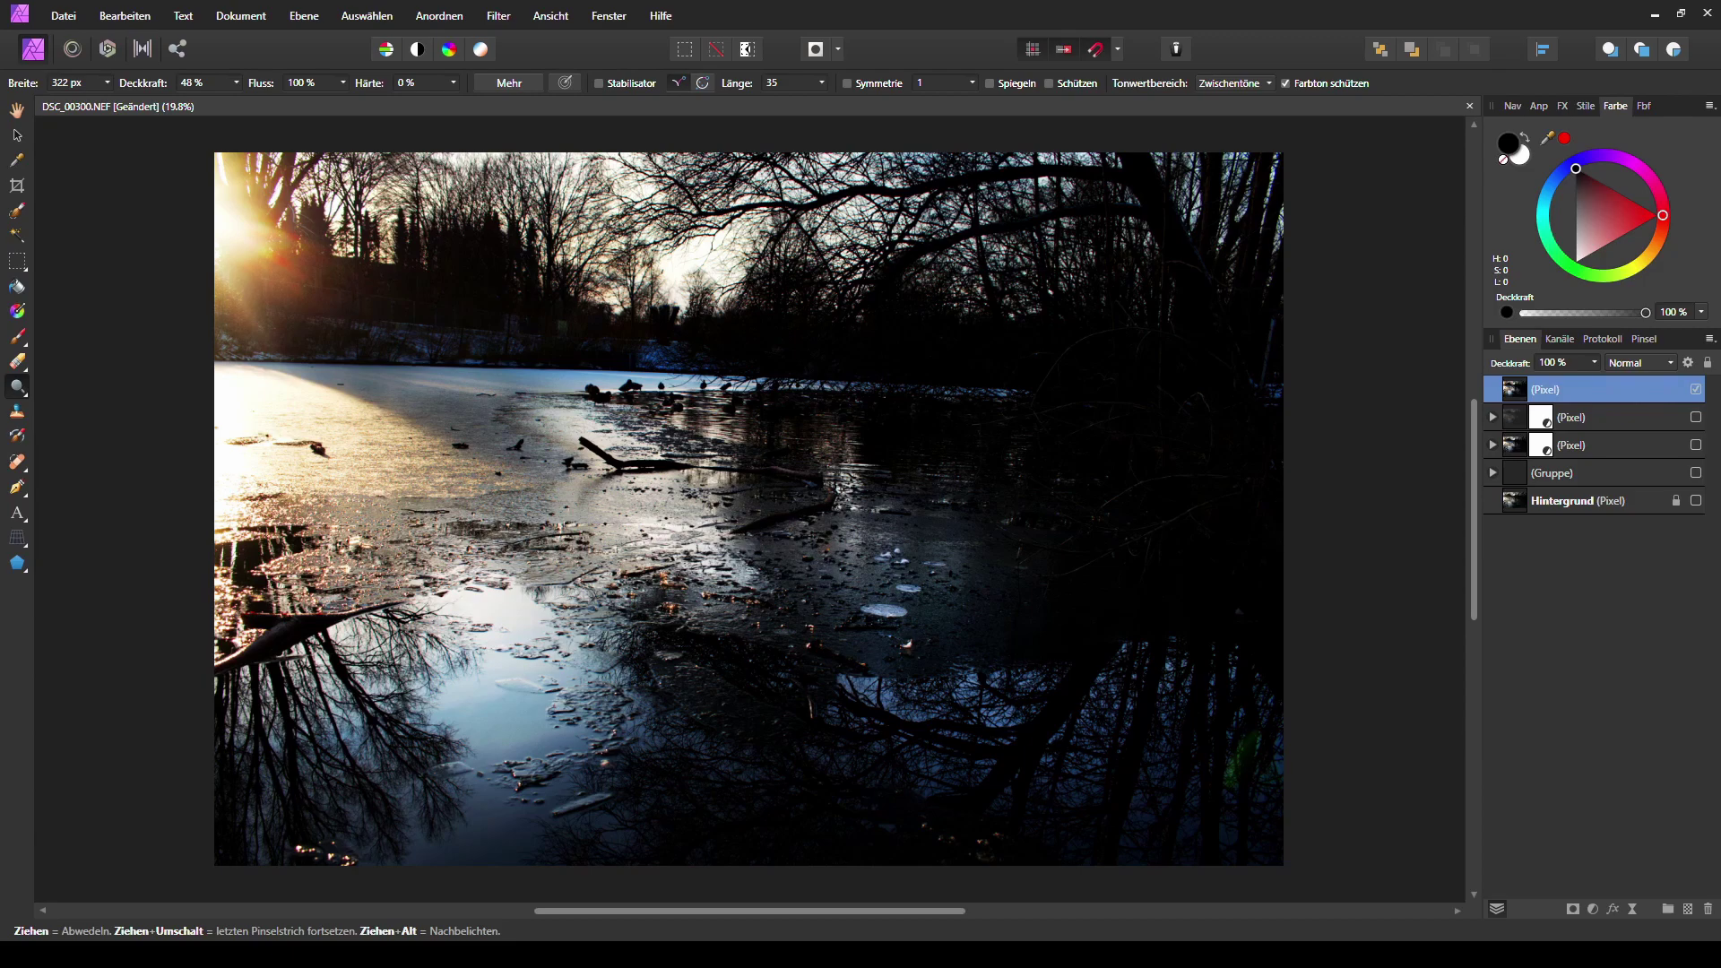
left_click_drag(248, 537, 259, 547)
mouse_move(541, 780)
left_mouse_down()
mouse_move(528, 645)
mouse_move(893, 613)
mouse_move(897, 554)
left_mouse_up()
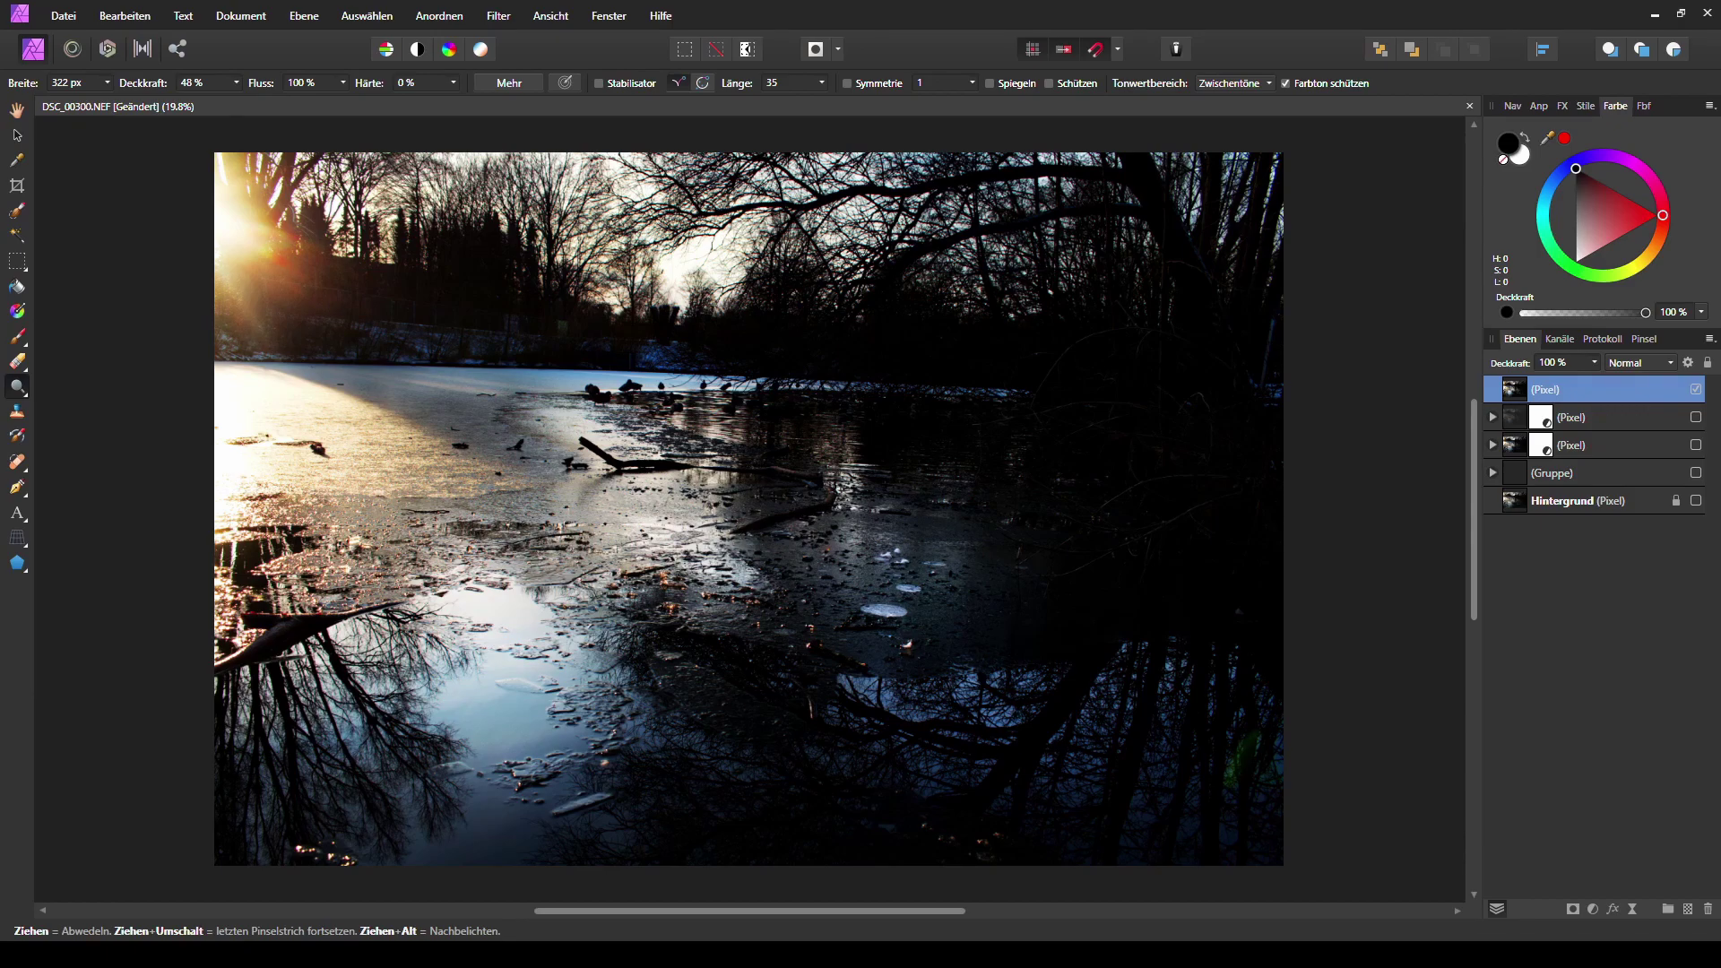
left_click_drag(550, 433, 563, 402)
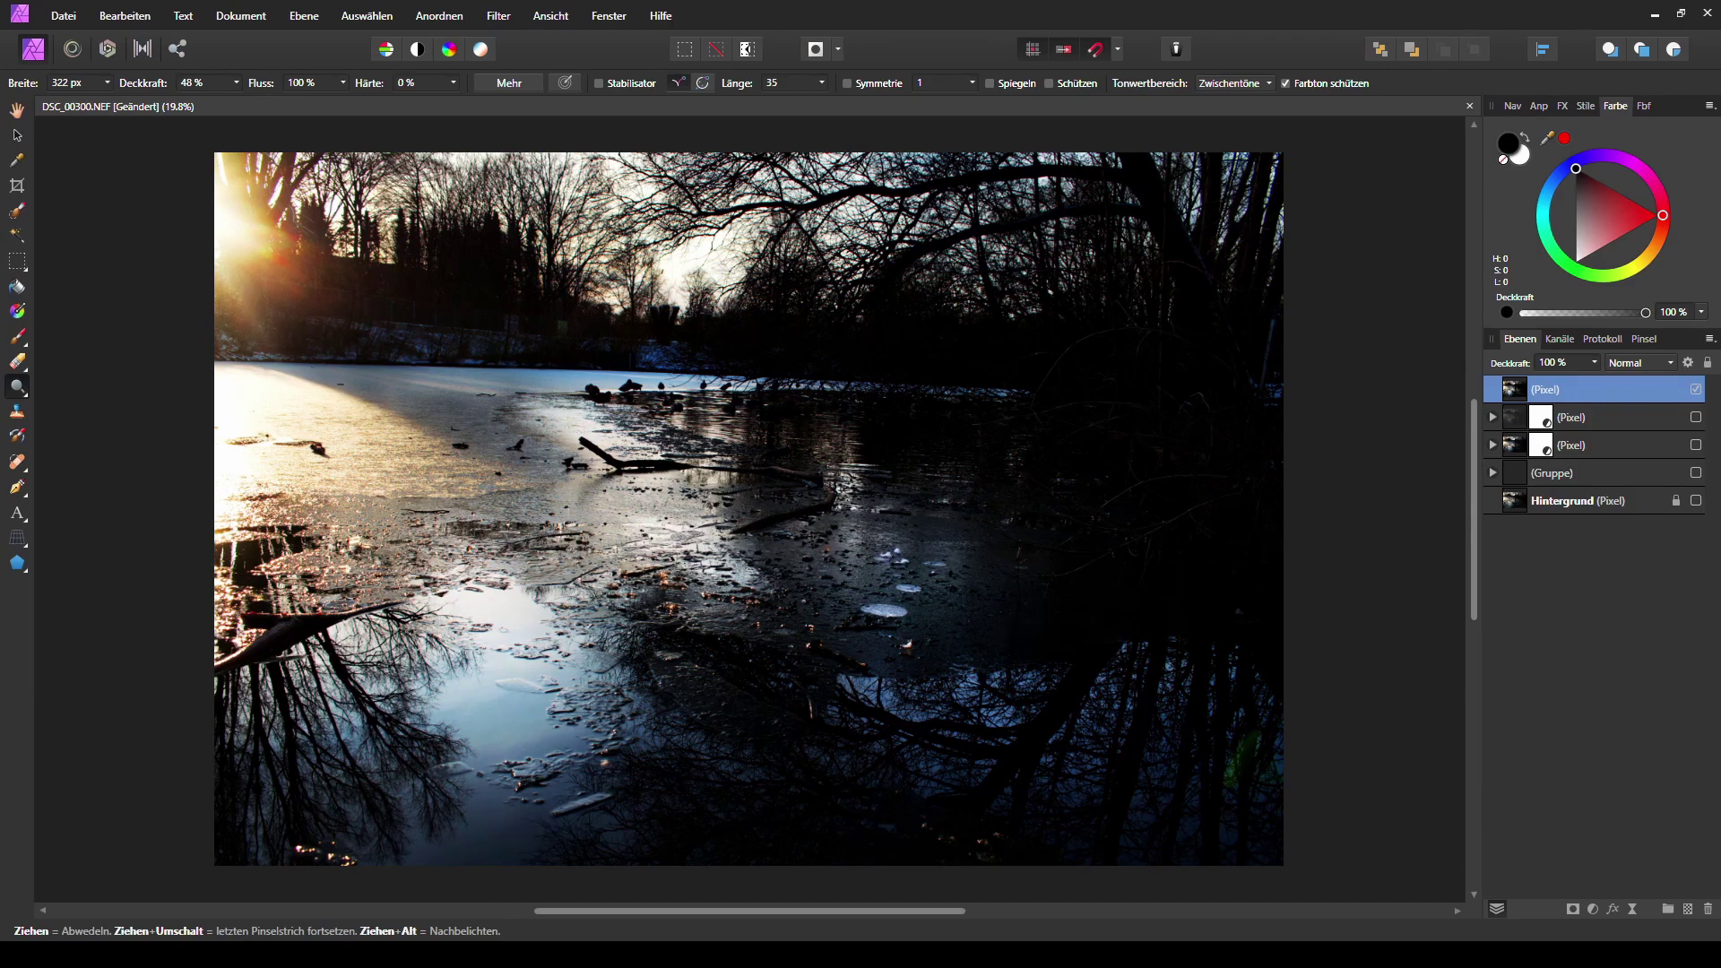
- Burn the ice surface from the far shore to the protruding branch
key("o")
mouse_move(296, 372)
left_mouse_down()
mouse_move(421, 396)
mouse_move(538, 387)
mouse_move(581, 457)
left_mouse_up()
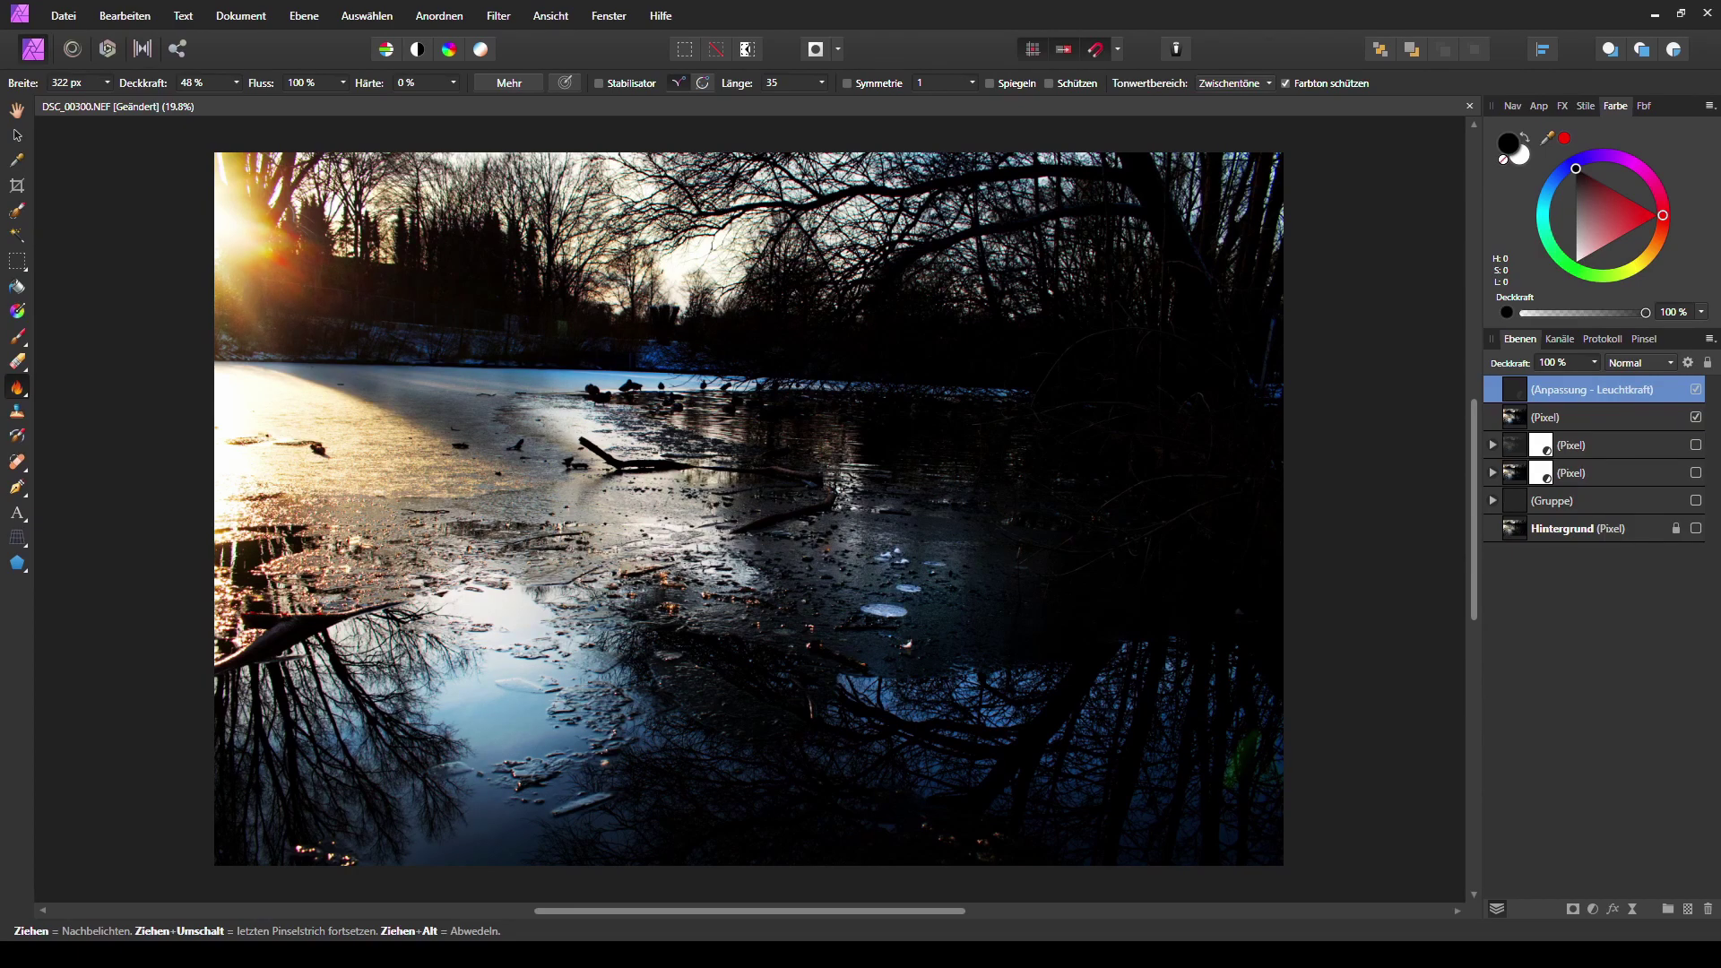
- Nest the Leuchtkraft adjustment and a new Gradationskurven adjustment in the top pixel layer
left_click_drag(1591, 390, 1515, 418)
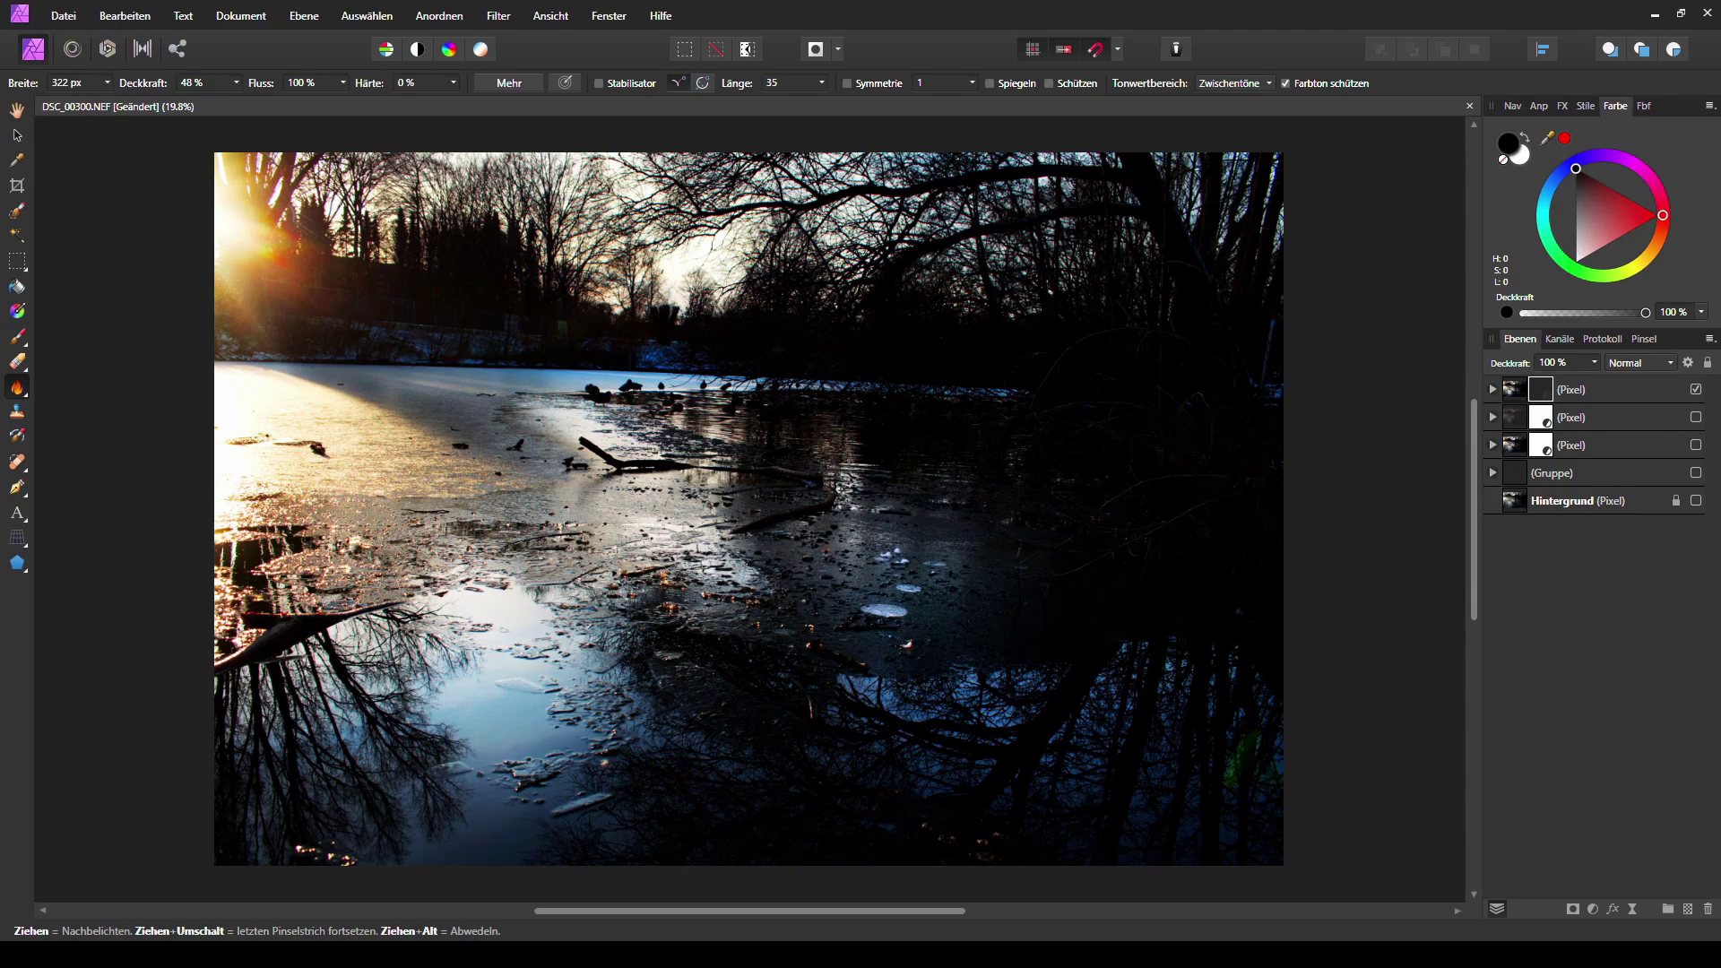
key("ctrl+m")
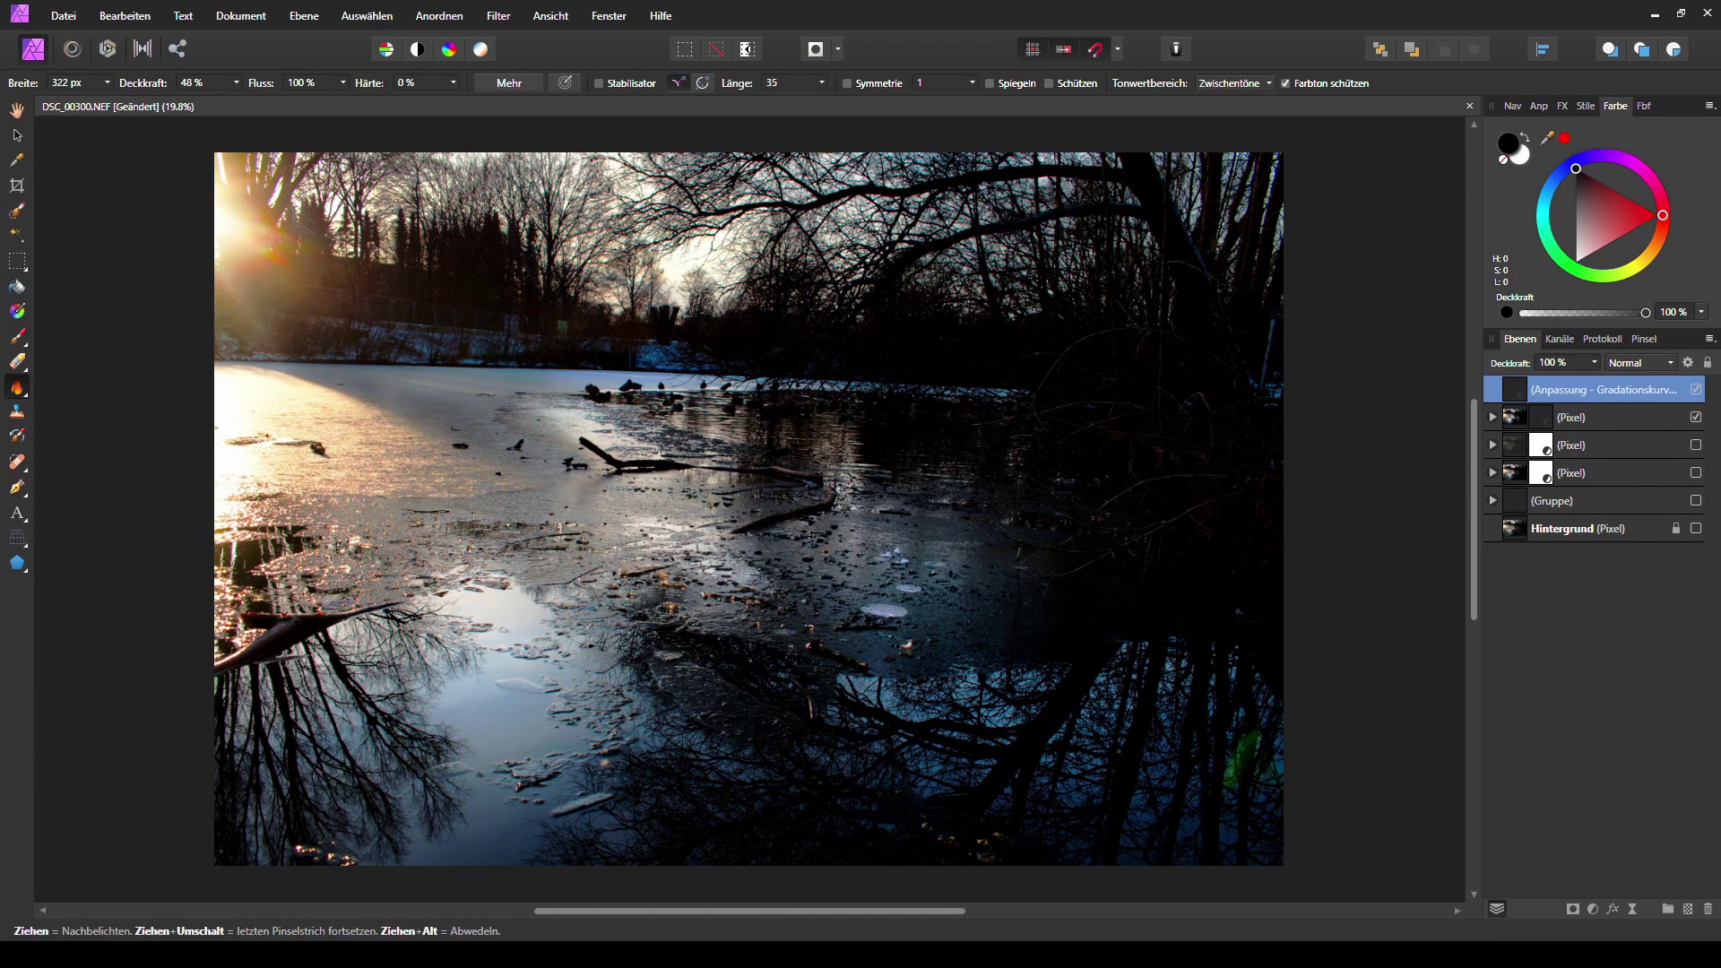
left_click_drag(1603, 390, 1544, 418)
- Merge the adjusted top layer into a new pixel layer above it and hide the original
left_click(1598, 390)
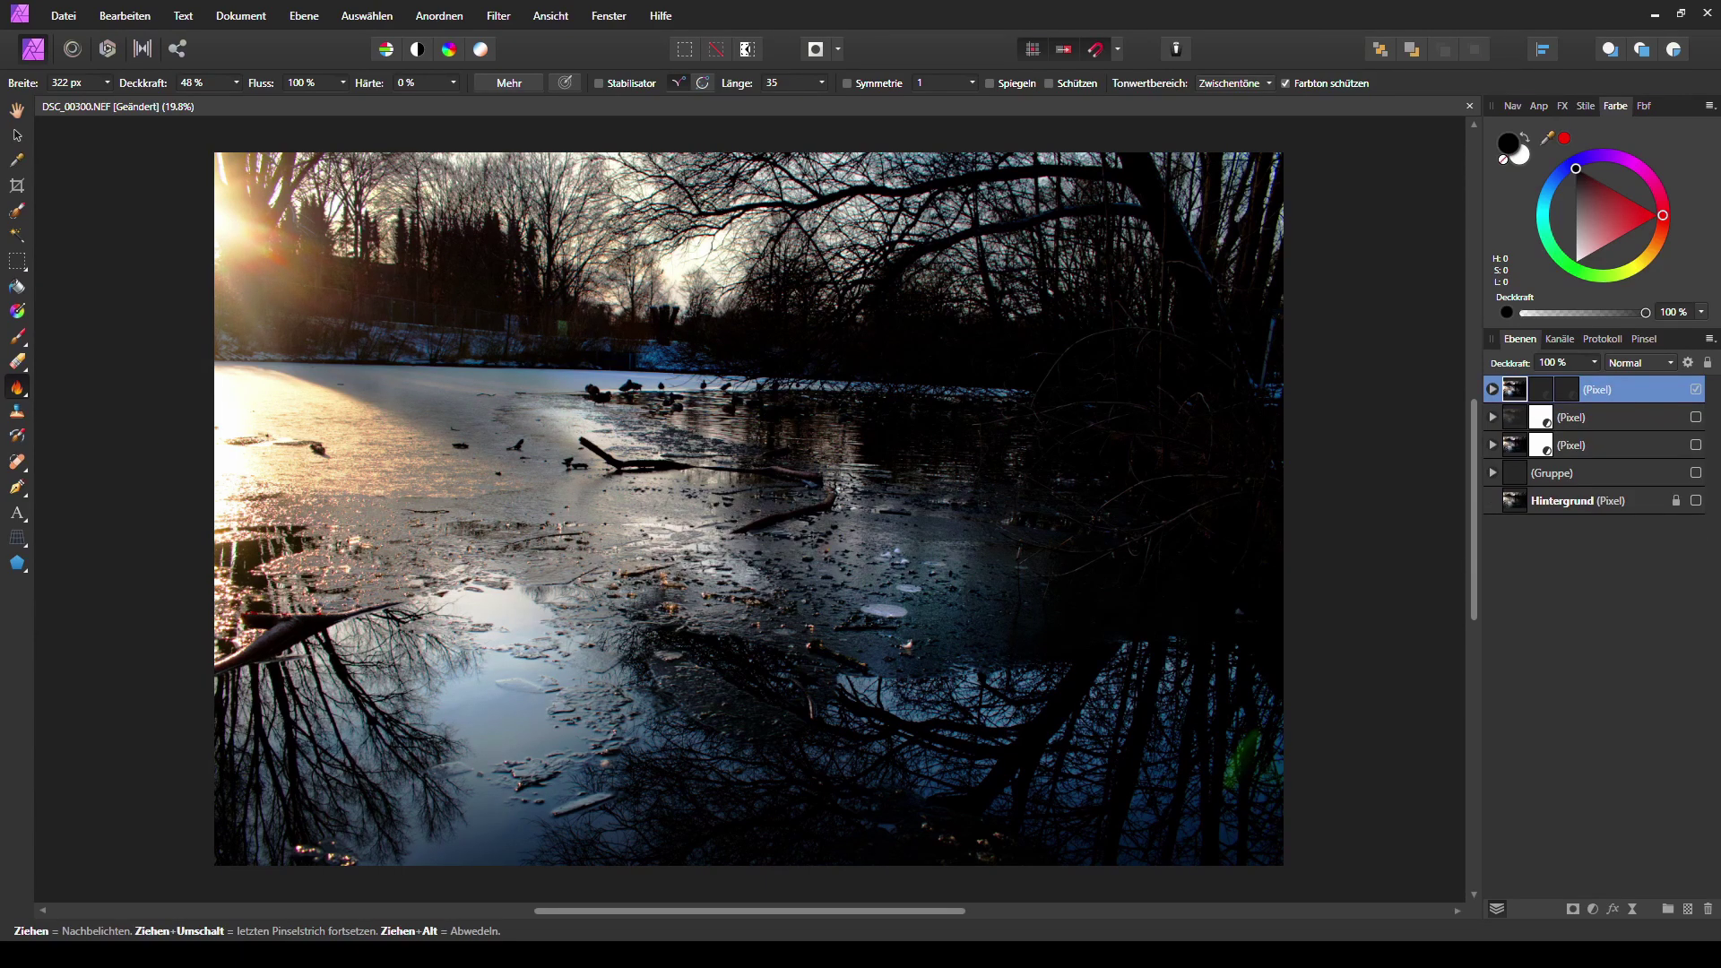
key("ctrl+shift+n")
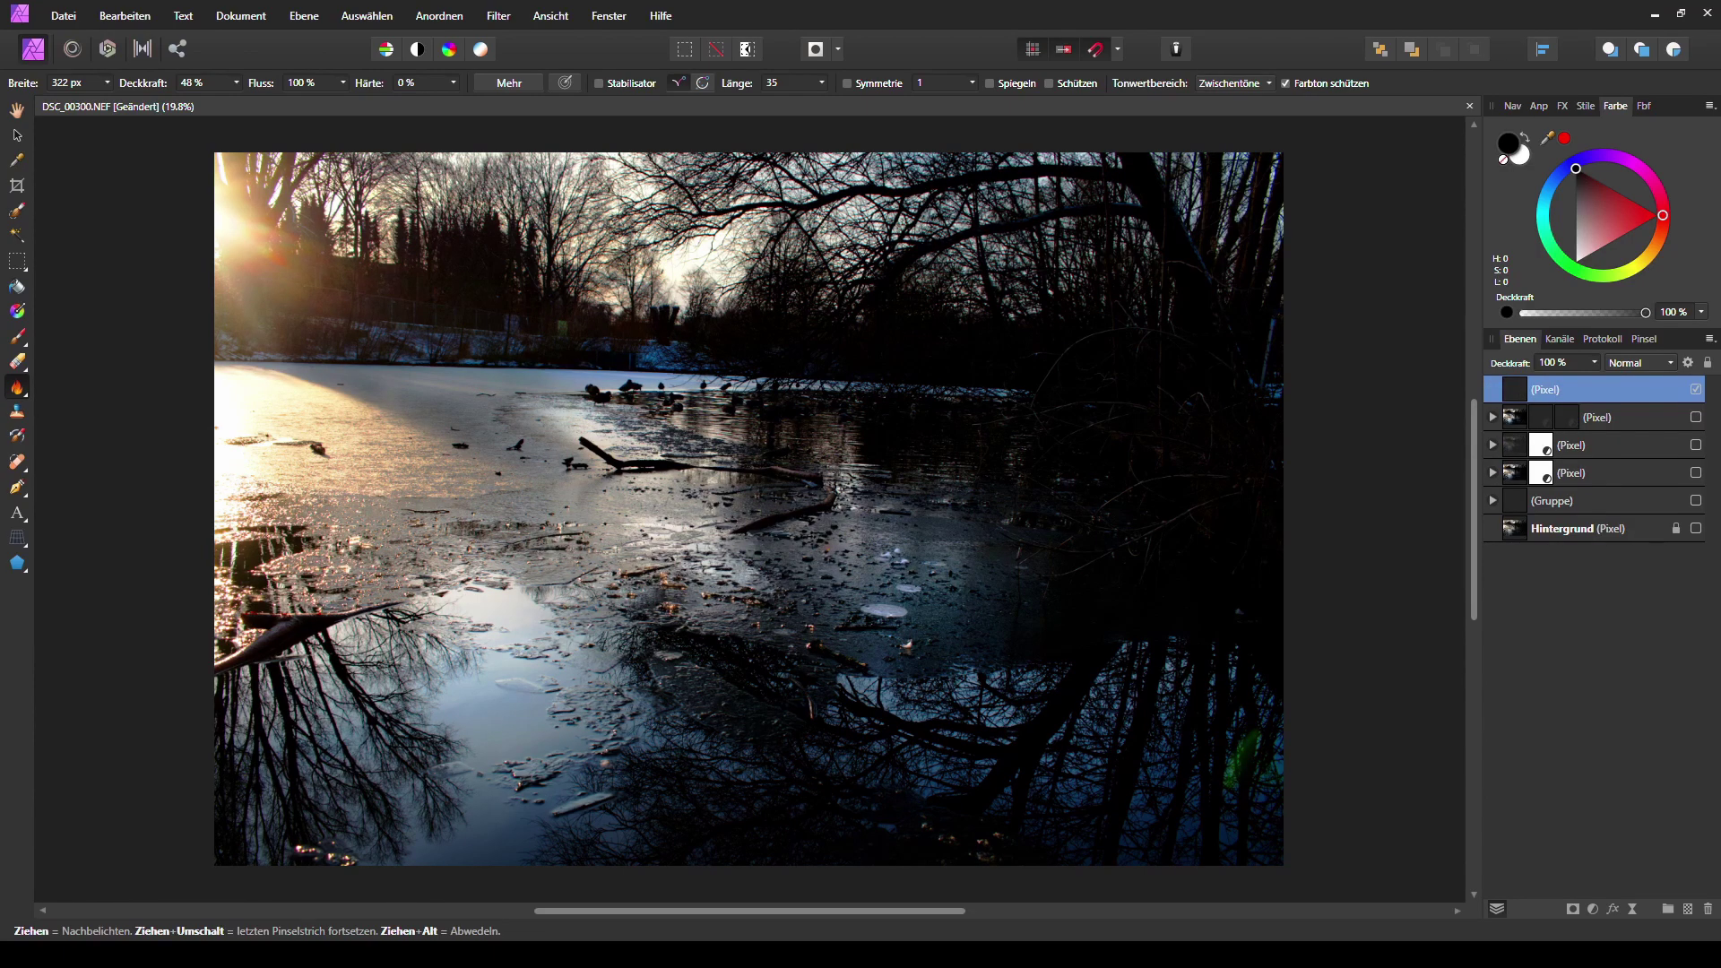
- Enlarge the brush to 1064 px and burn the sky and branches above the far shore, reducing the opacity to 46 %
key("o")
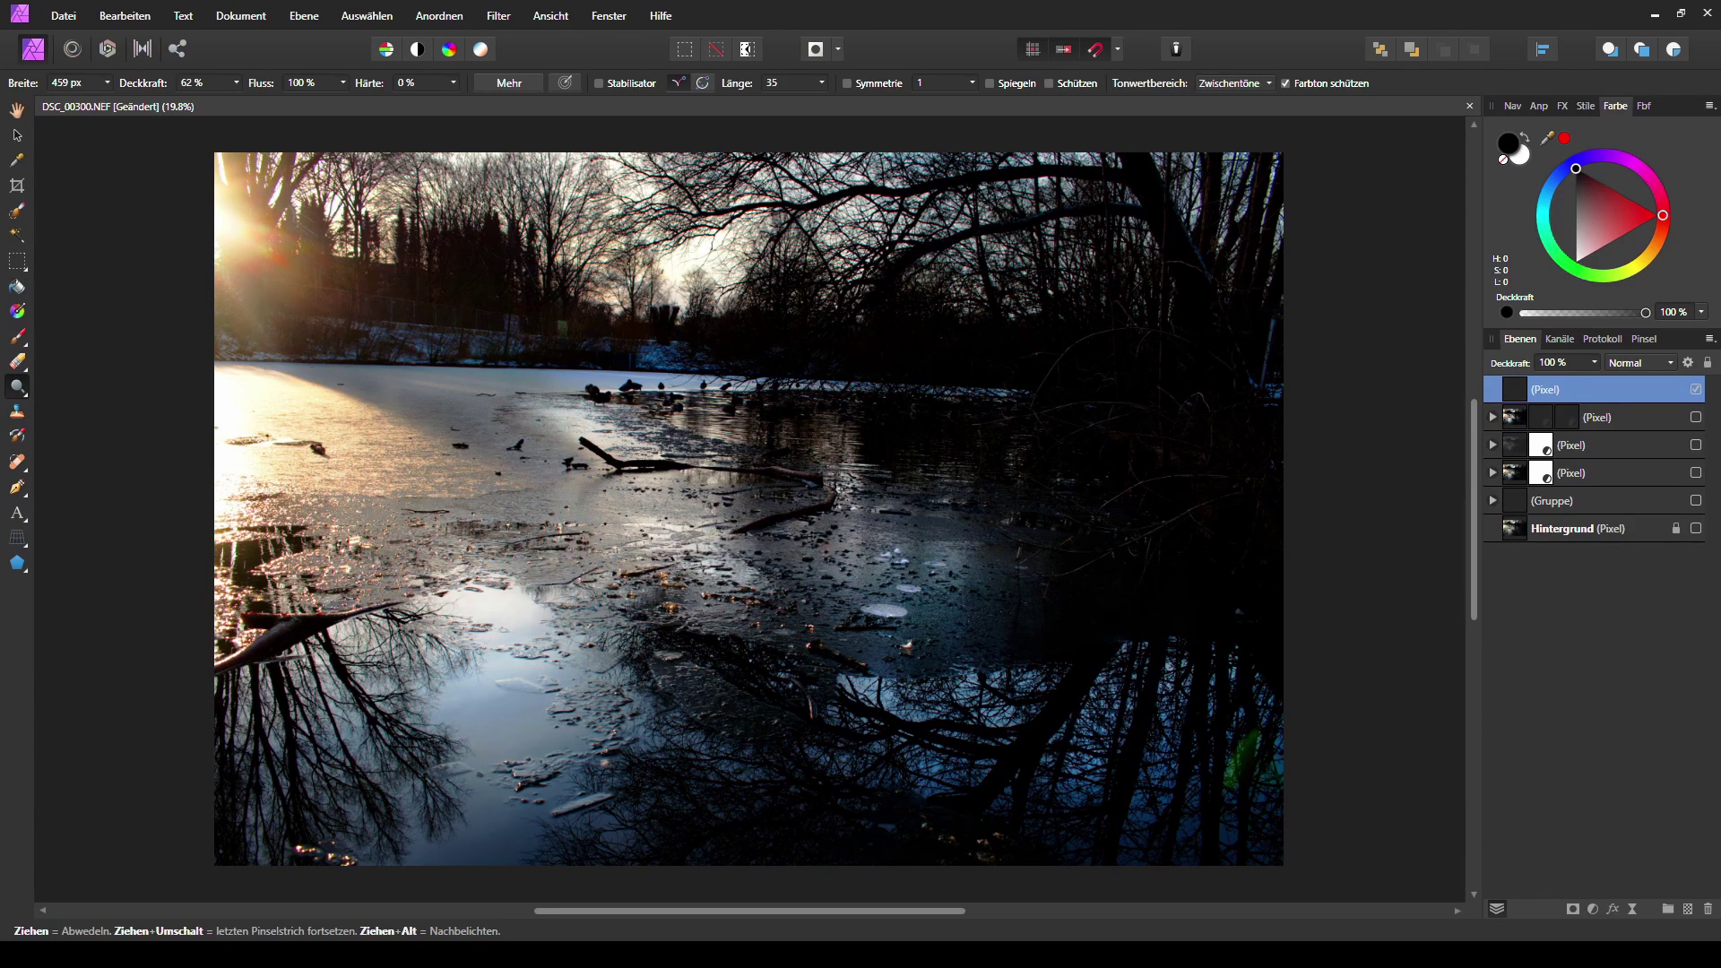
key("bracketright")
key("bracketright")
key("bracketright")
key("bracketright")
key("bracketright")
key("bracketright")
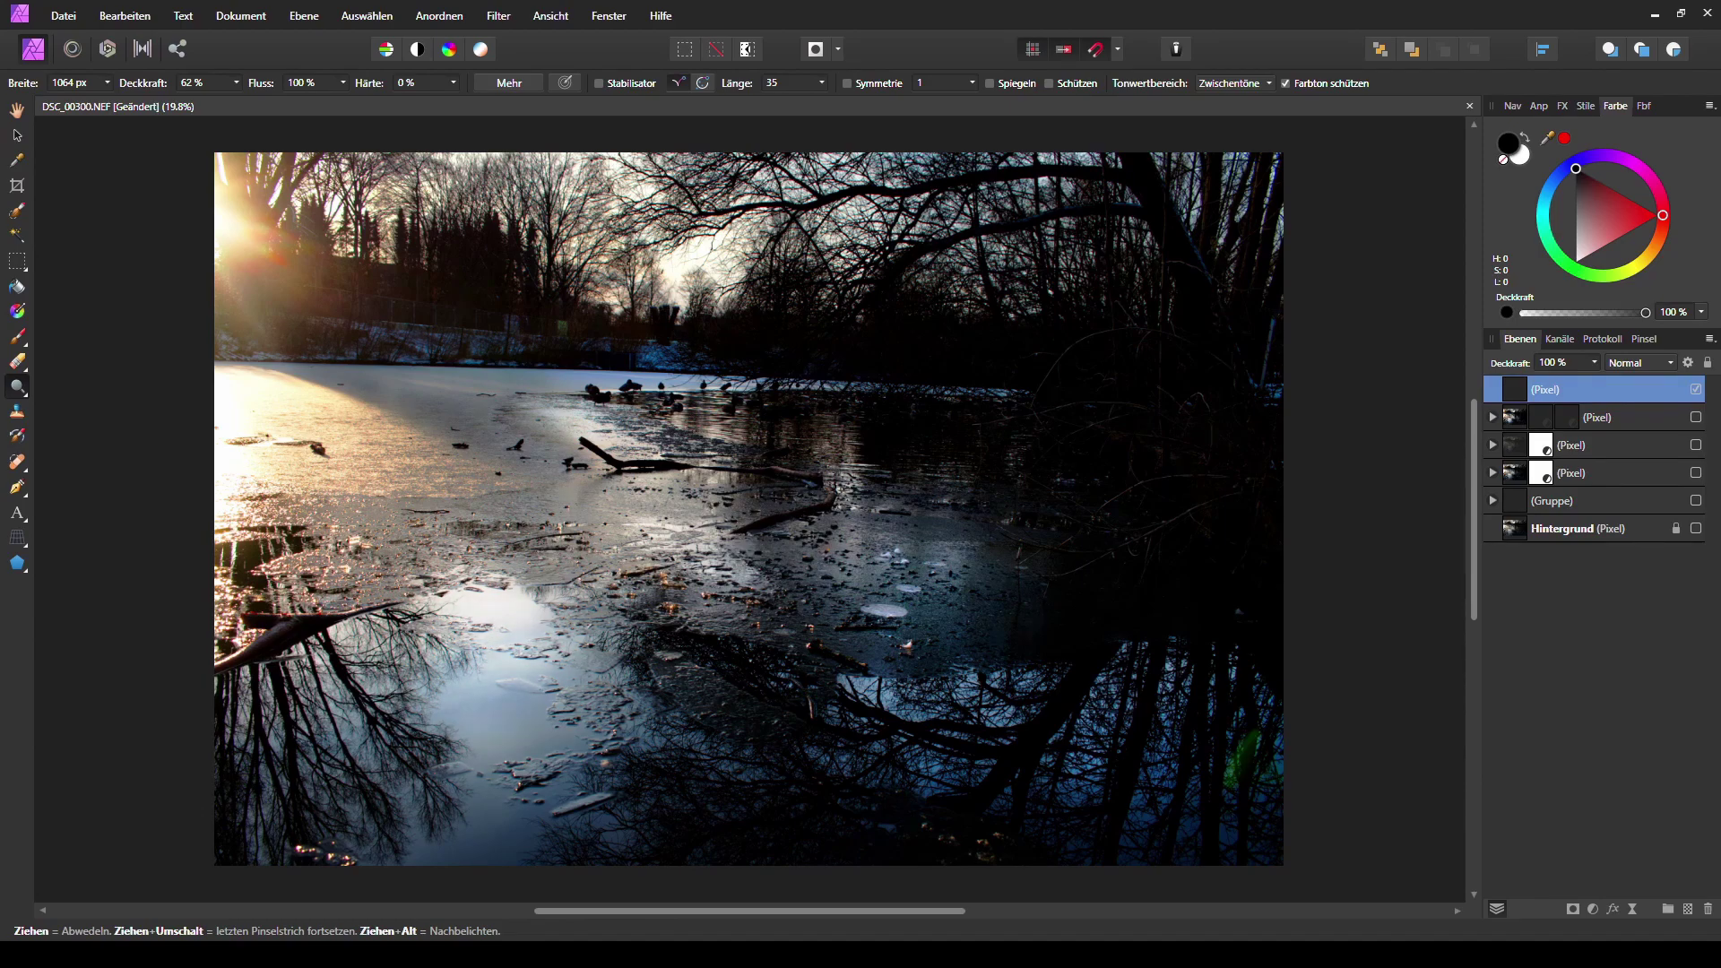
key("o")
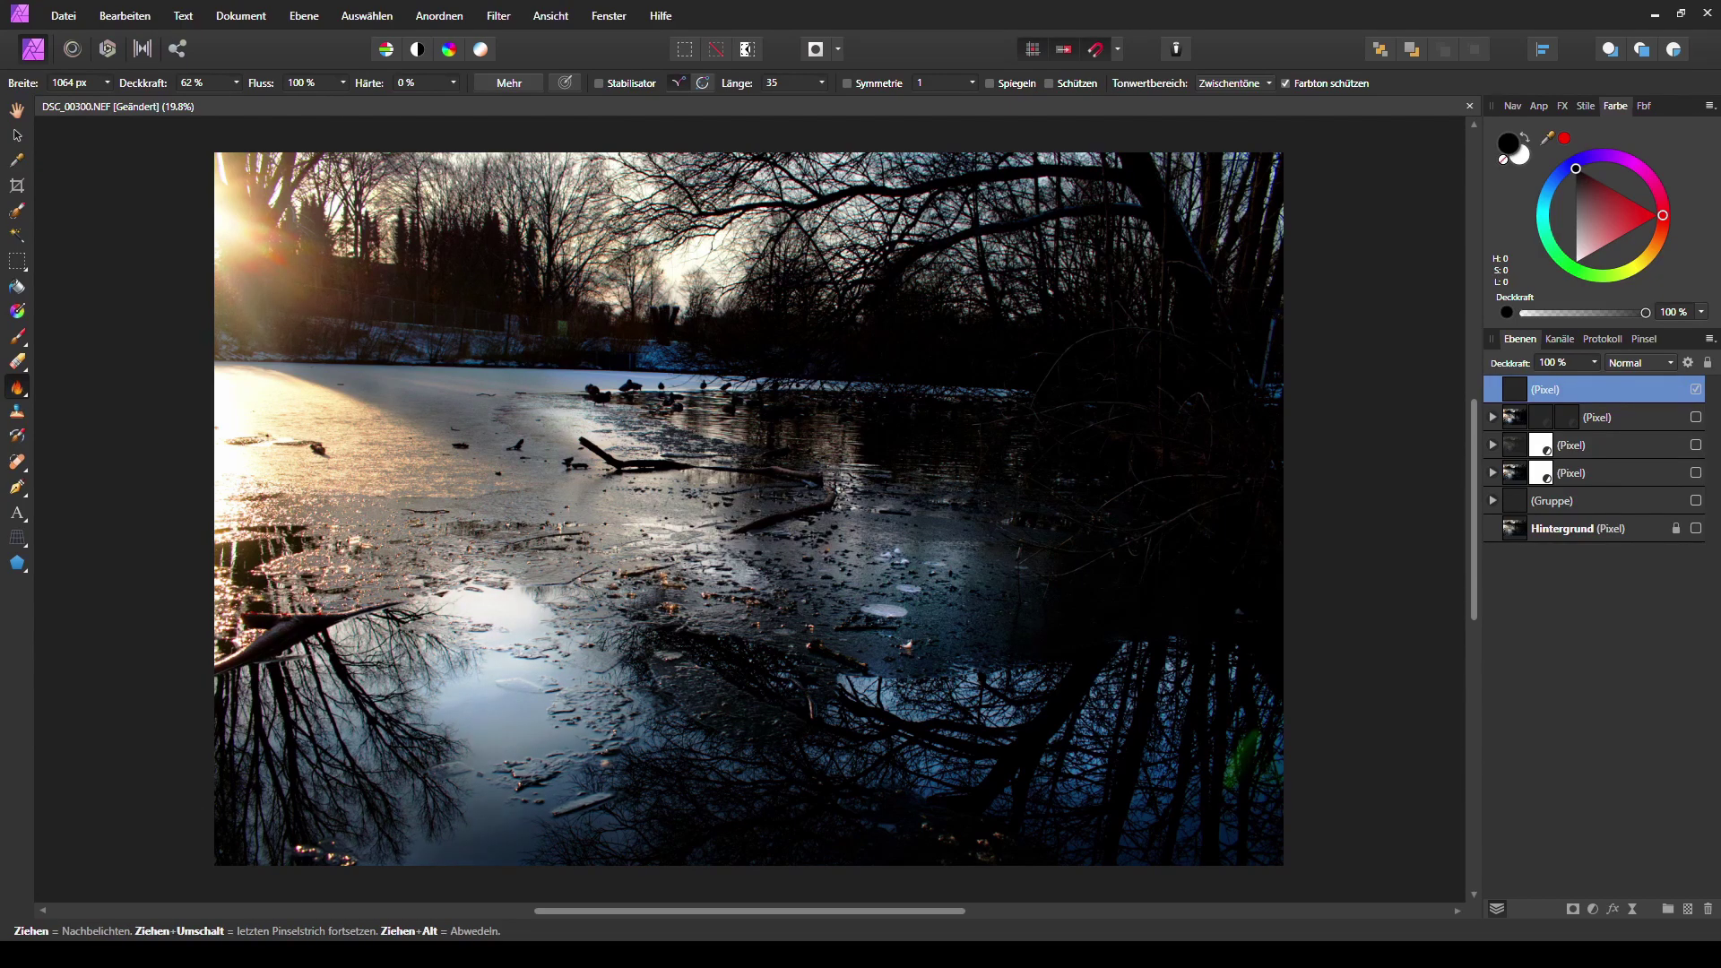
mouse_move(1278, 234)
left_mouse_down()
mouse_move(1242, 192)
mouse_move(1040, 144)
mouse_move(663, 144)
mouse_move(807, 179)
left_mouse_up()
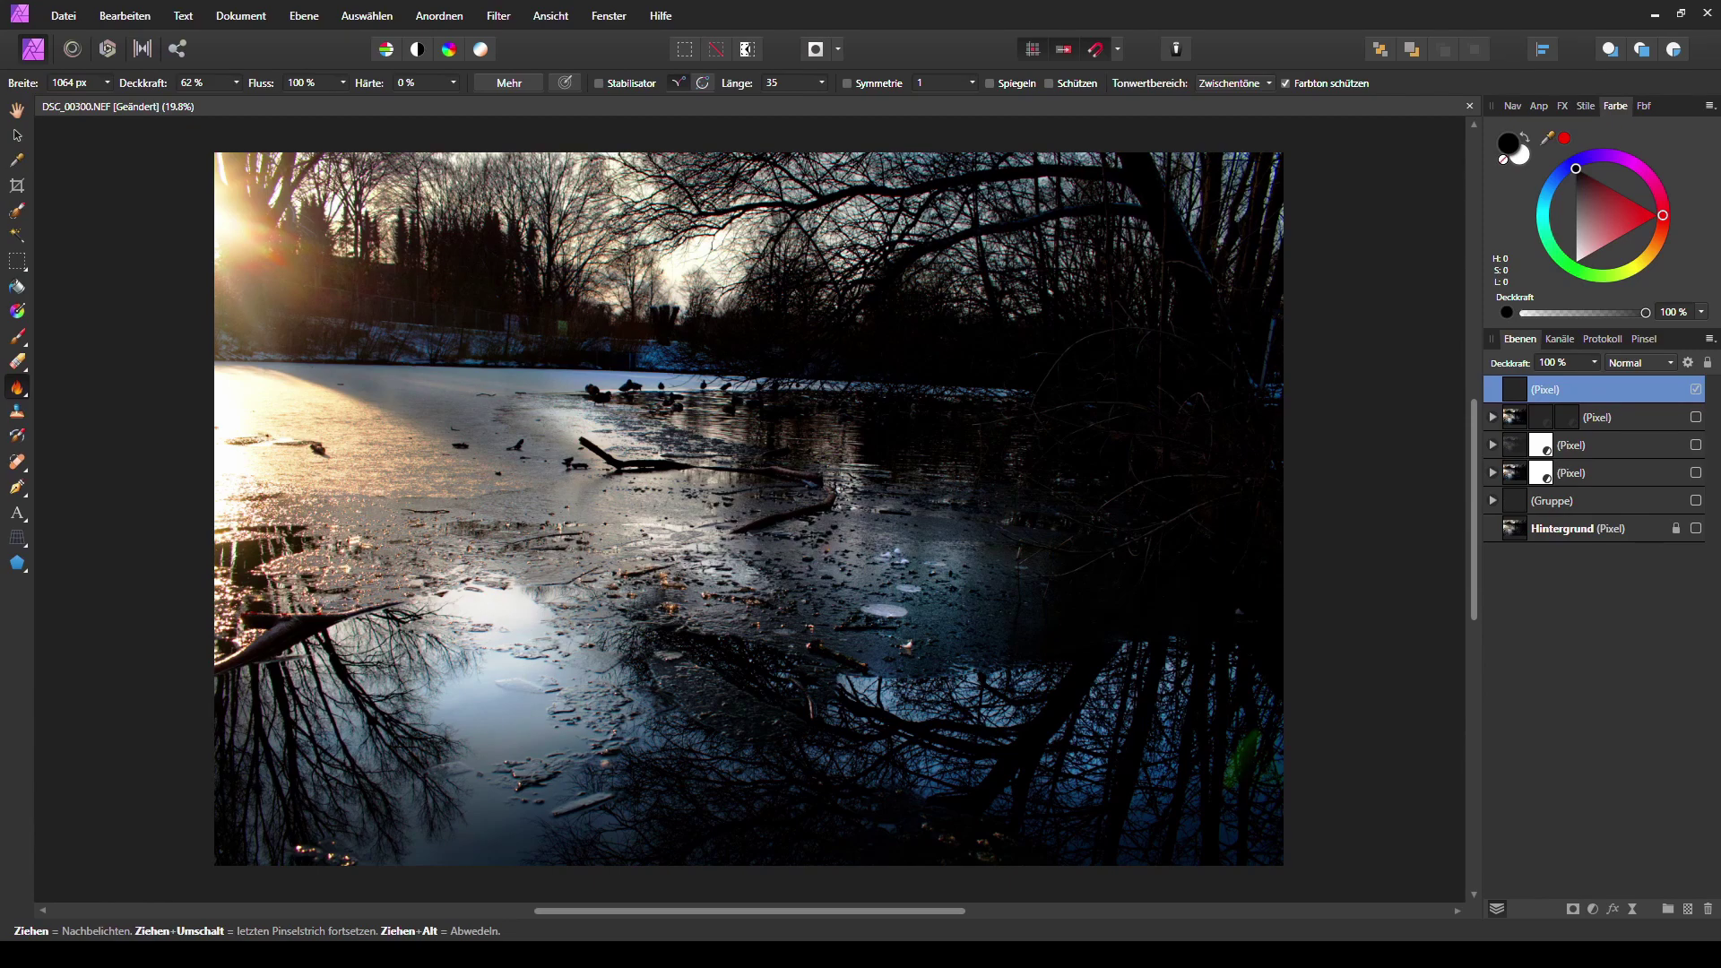
mouse_move(717, 251)
left_mouse_down()
mouse_move(686, 265)
mouse_move(502, 170)
mouse_move(1188, 197)
left_mouse_up()
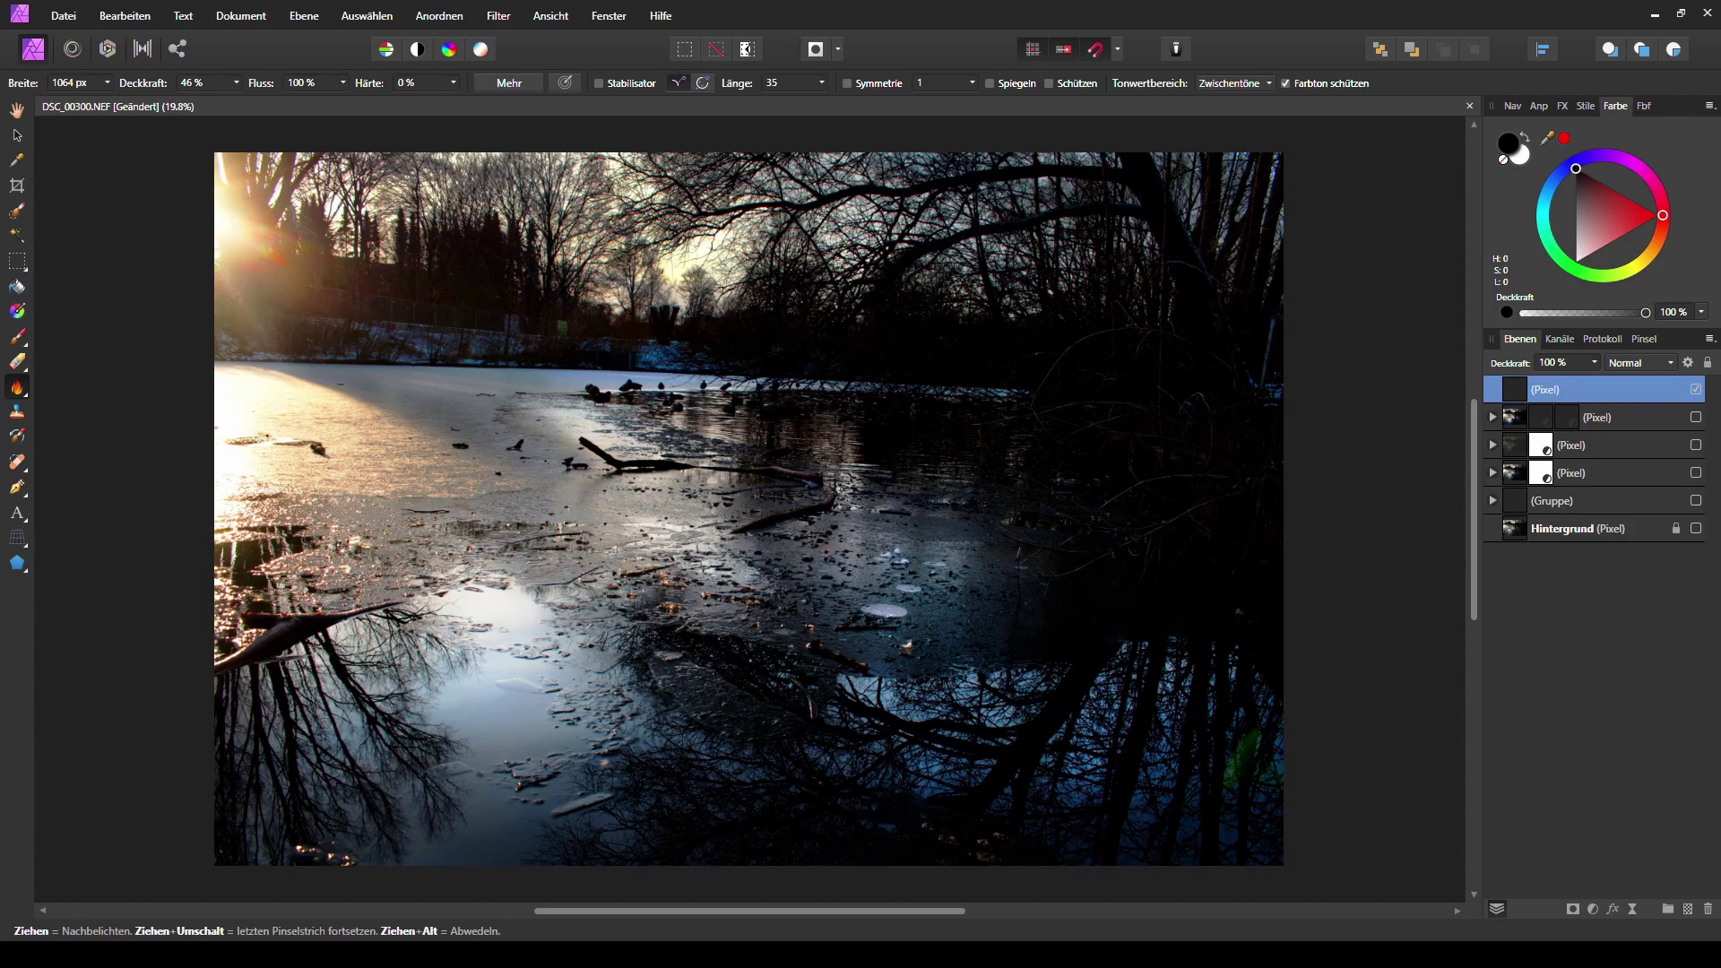
left_click_drag(688, 278, 619, 274)
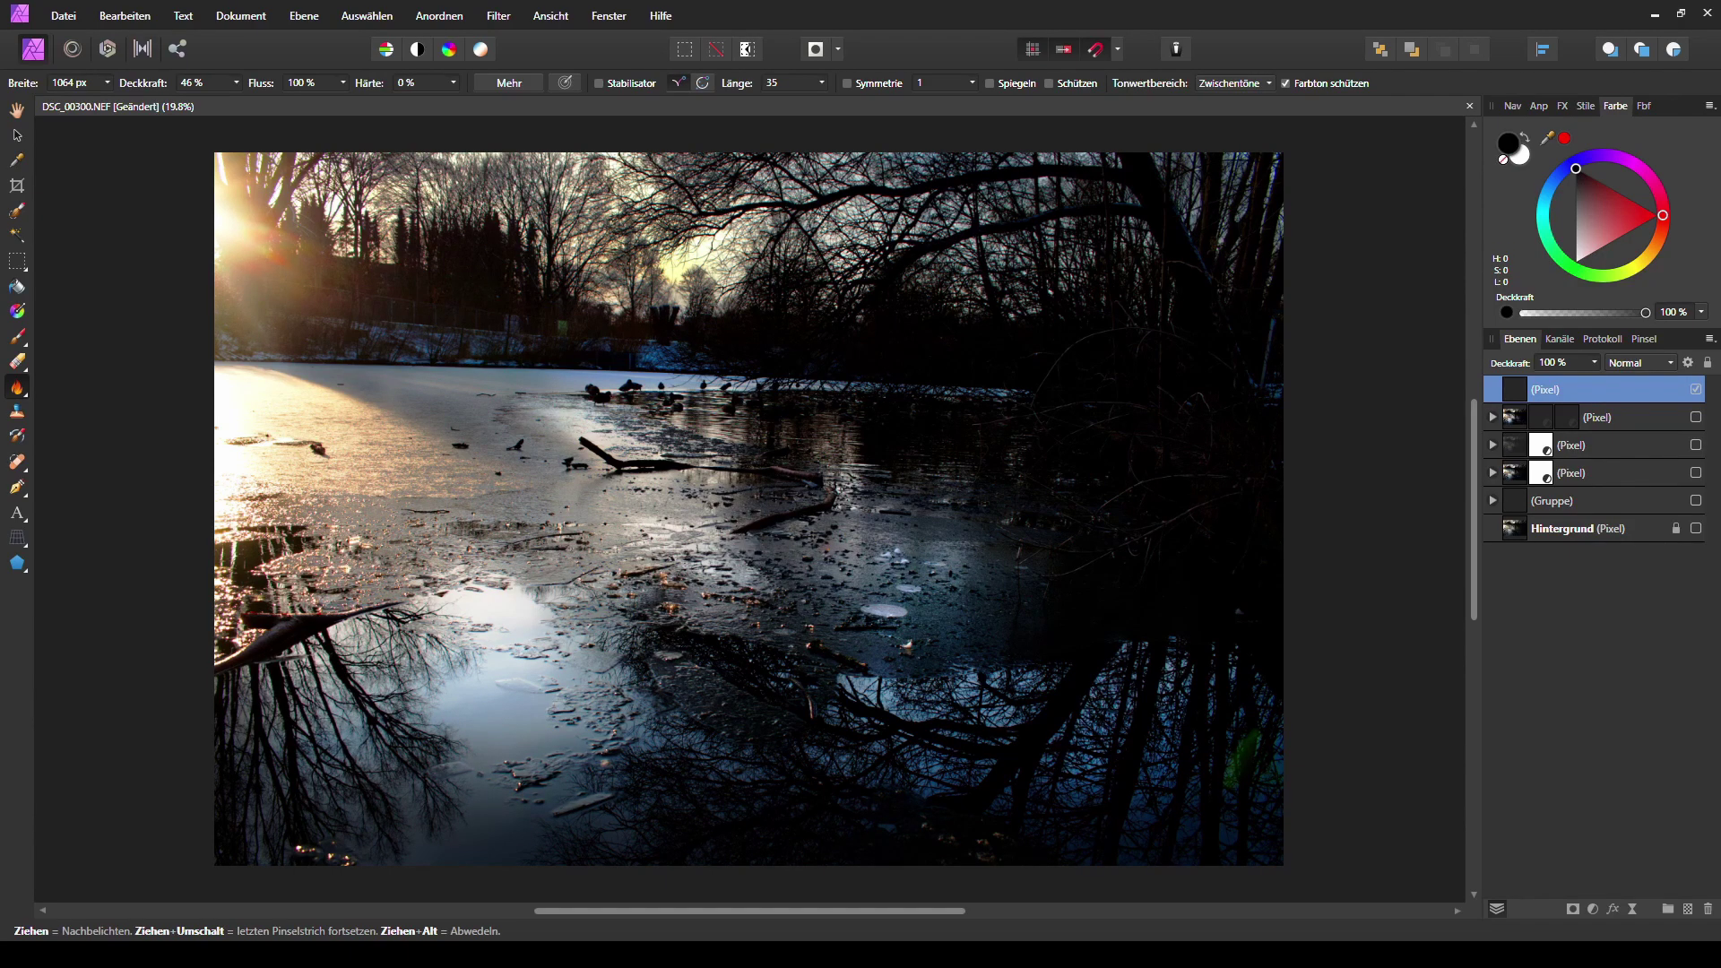
- Burn the sky reflection and the ice below the branch, and dodge the open water around the ice floes
left_click_drag(574, 704, 453, 677)
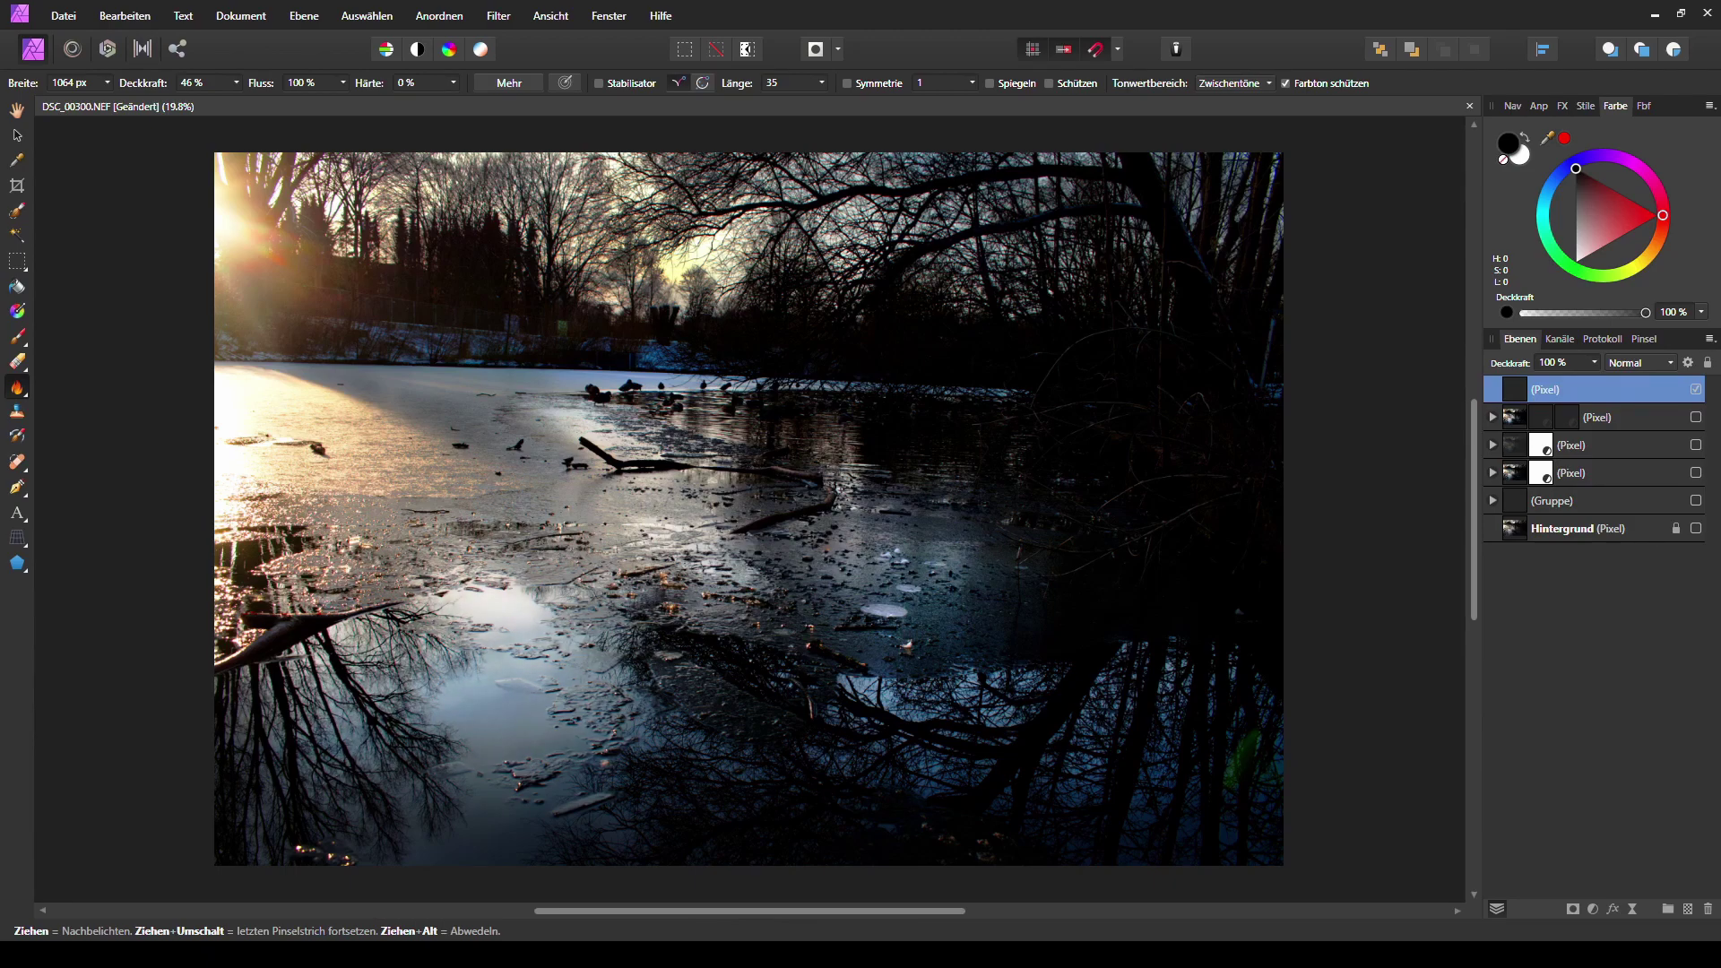
mouse_move(327, 518)
left_mouse_down()
mouse_move(573, 491)
mouse_move(560, 417)
mouse_move(644, 534)
left_mouse_up()
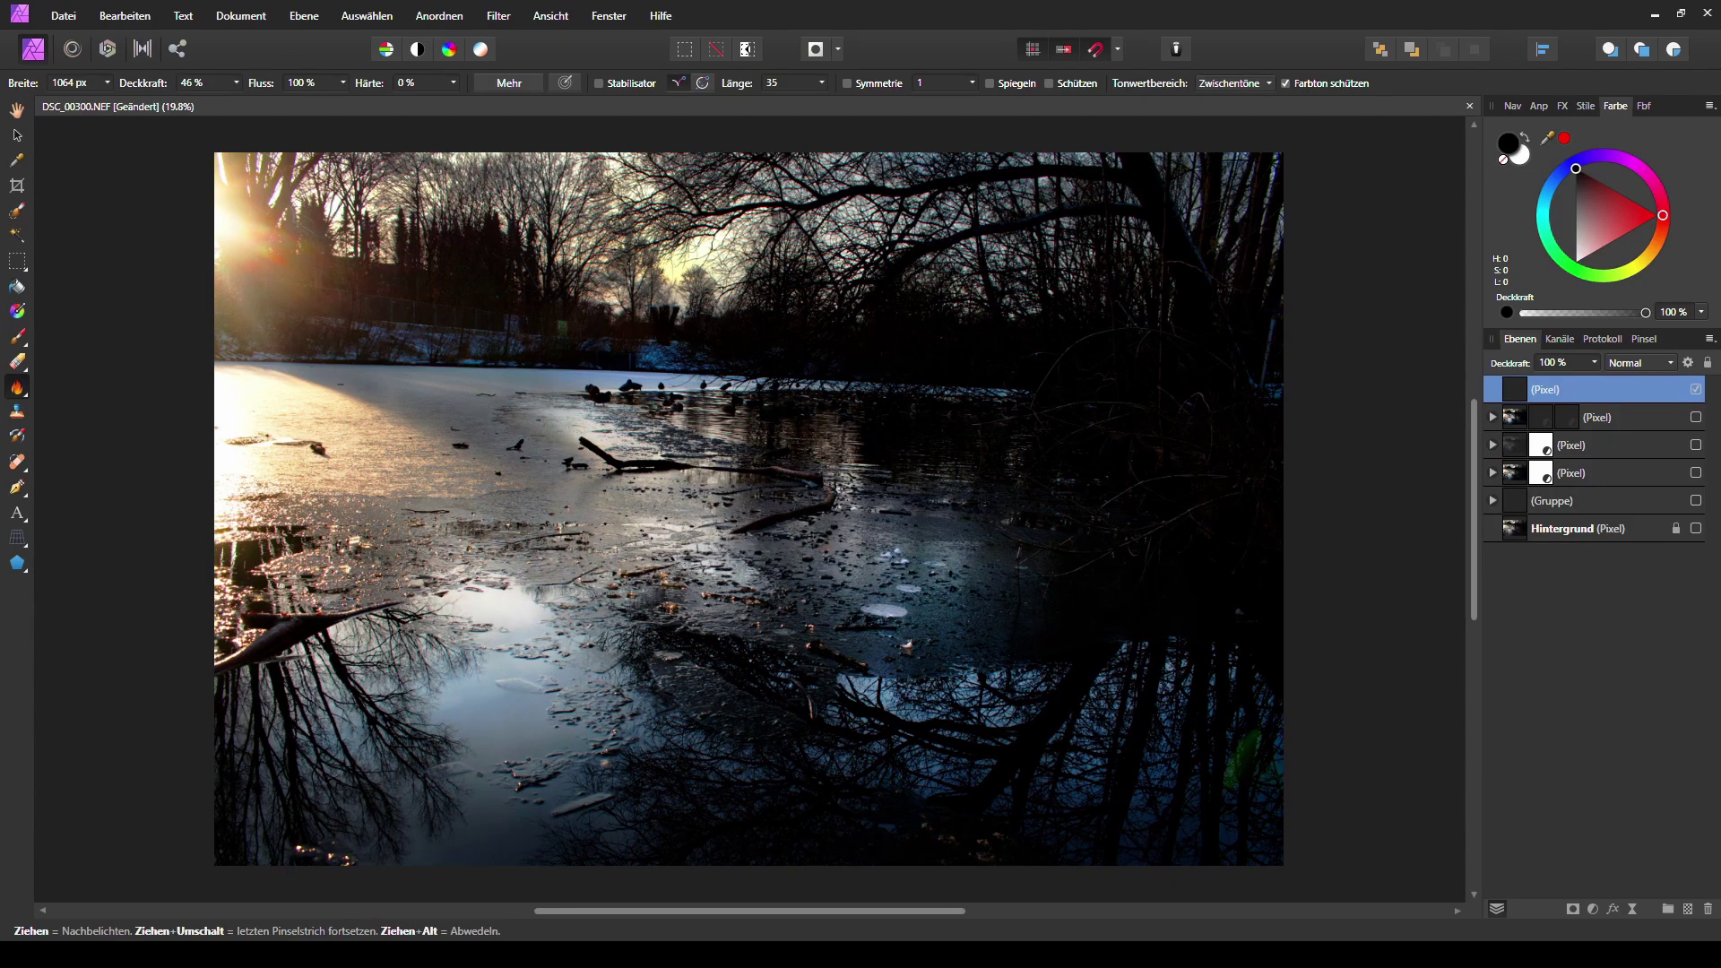
key("o")
mouse_move(932, 628)
left_mouse_down()
mouse_move(853, 567)
mouse_move(590, 643)
left_mouse_up()
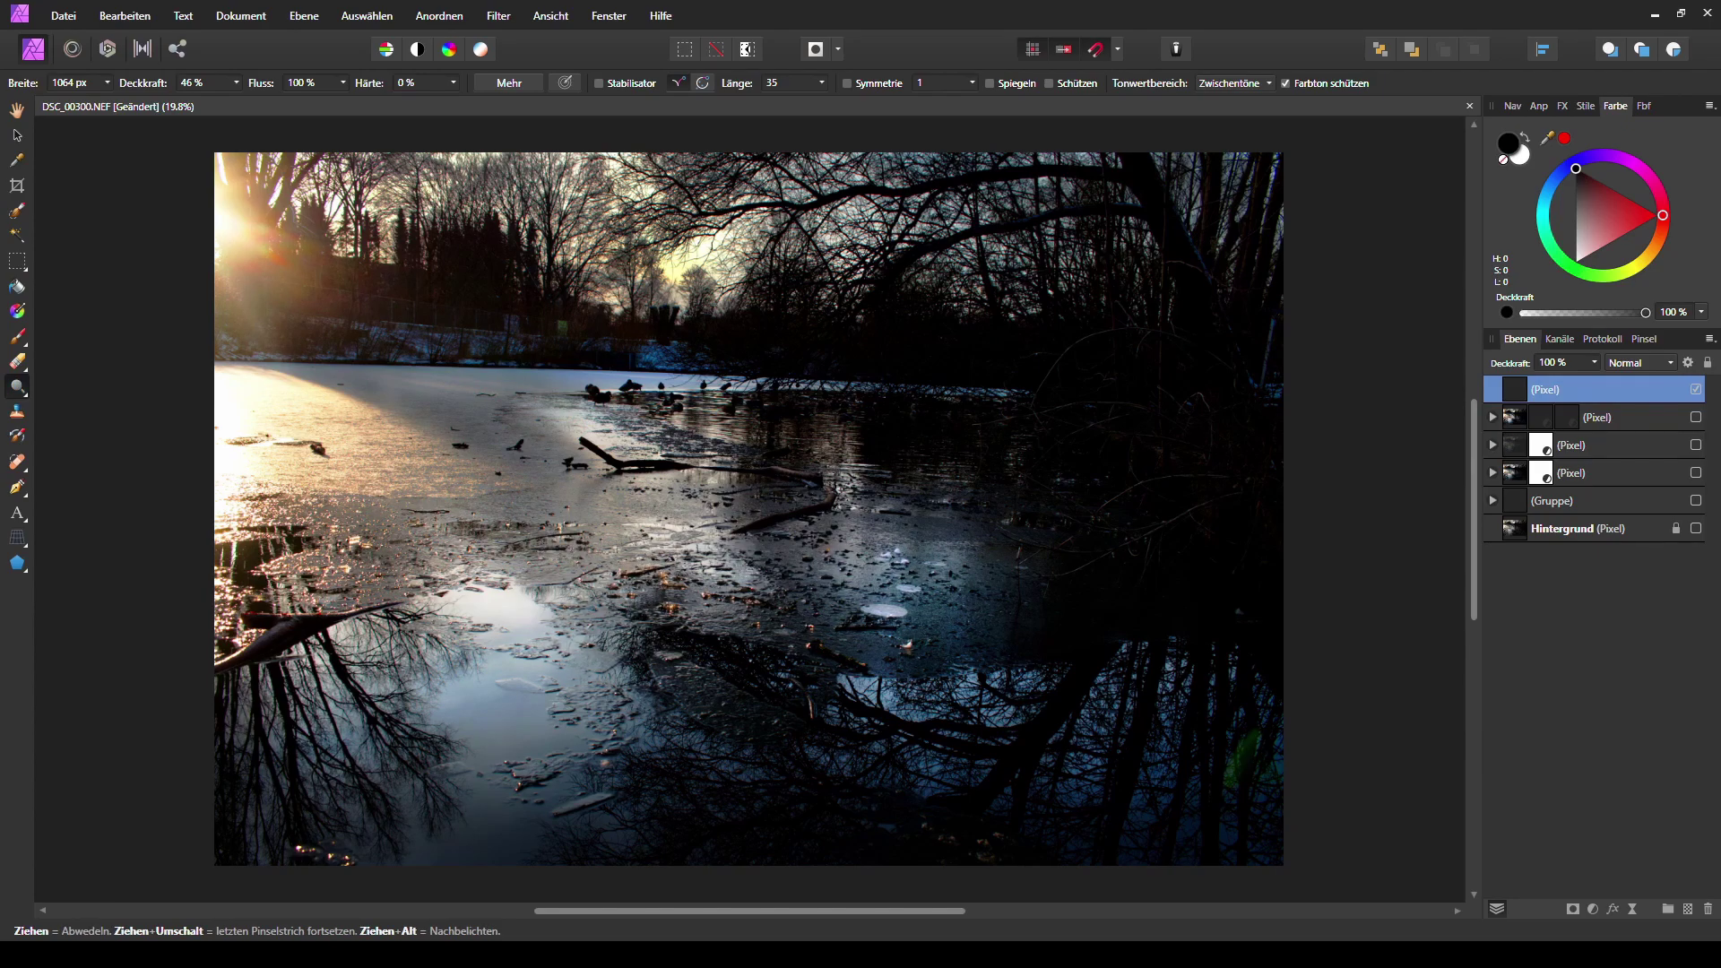
- Add a Selektive Farbkorrektur adjustment and nest it in the top pixel layer
left_click(1594, 909)
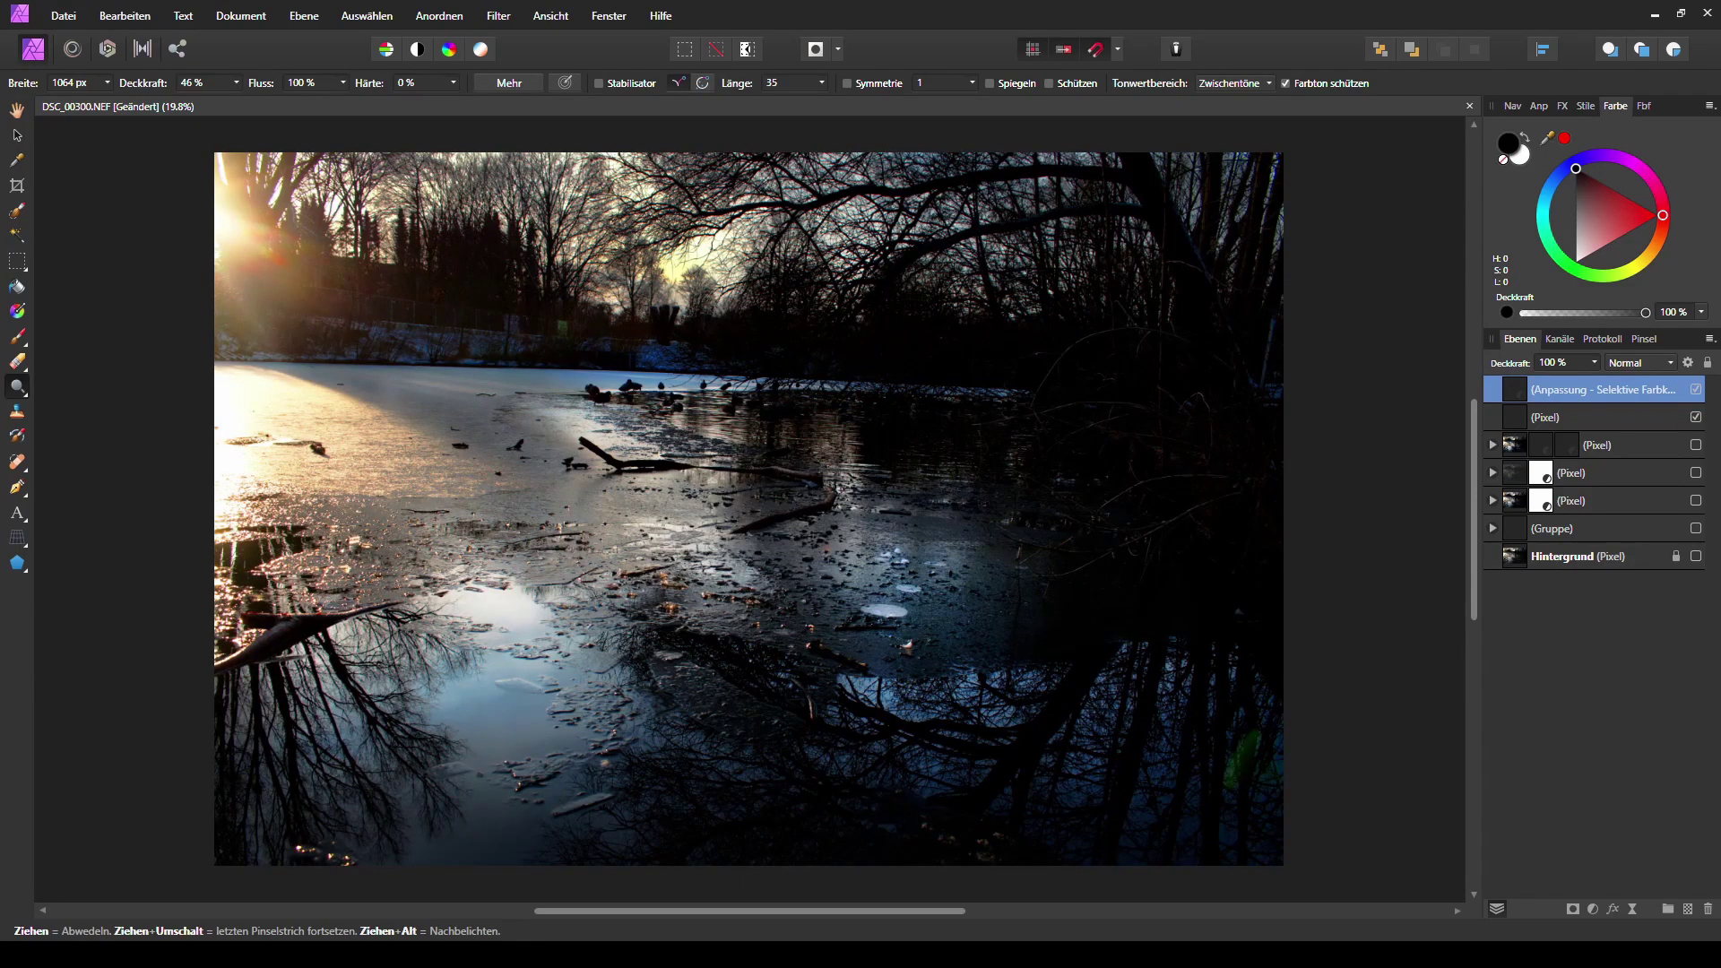
left_click_drag(1596, 390, 1528, 419)
left_click(1571, 390)
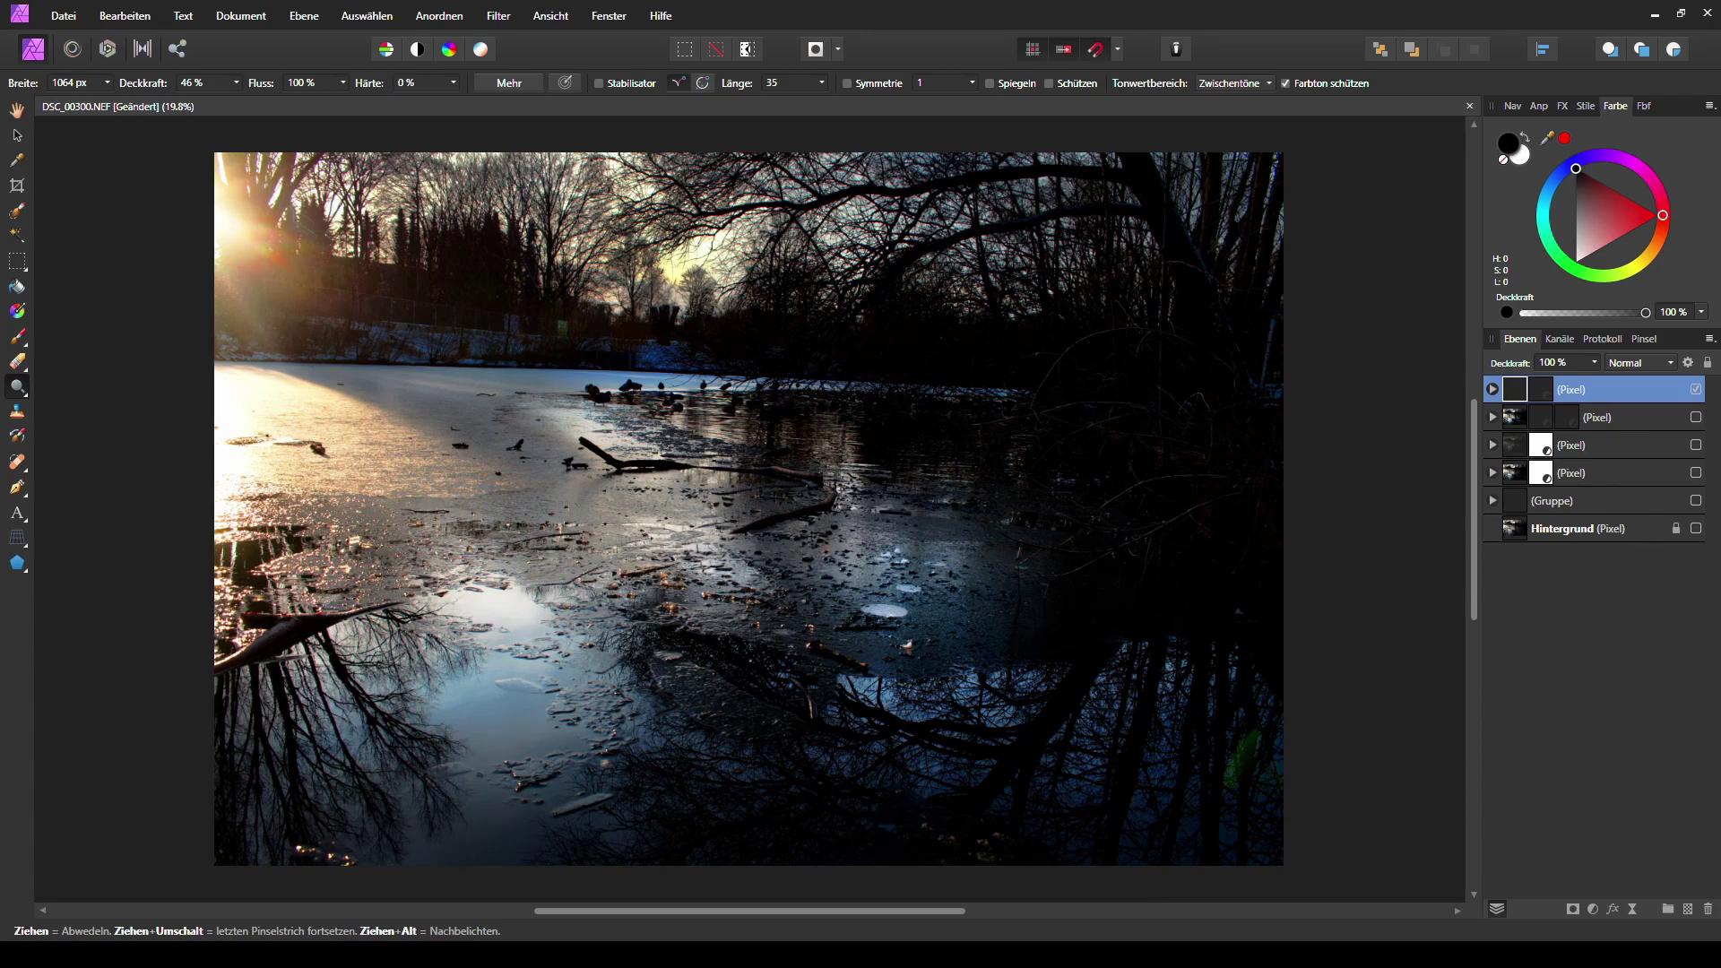
- Merge the result into a new pixel layer with Belichtung and Helligkeit / Kontrast adjustments above it, and dodge the water around the white ice floe
key("ctrl+shift+n")
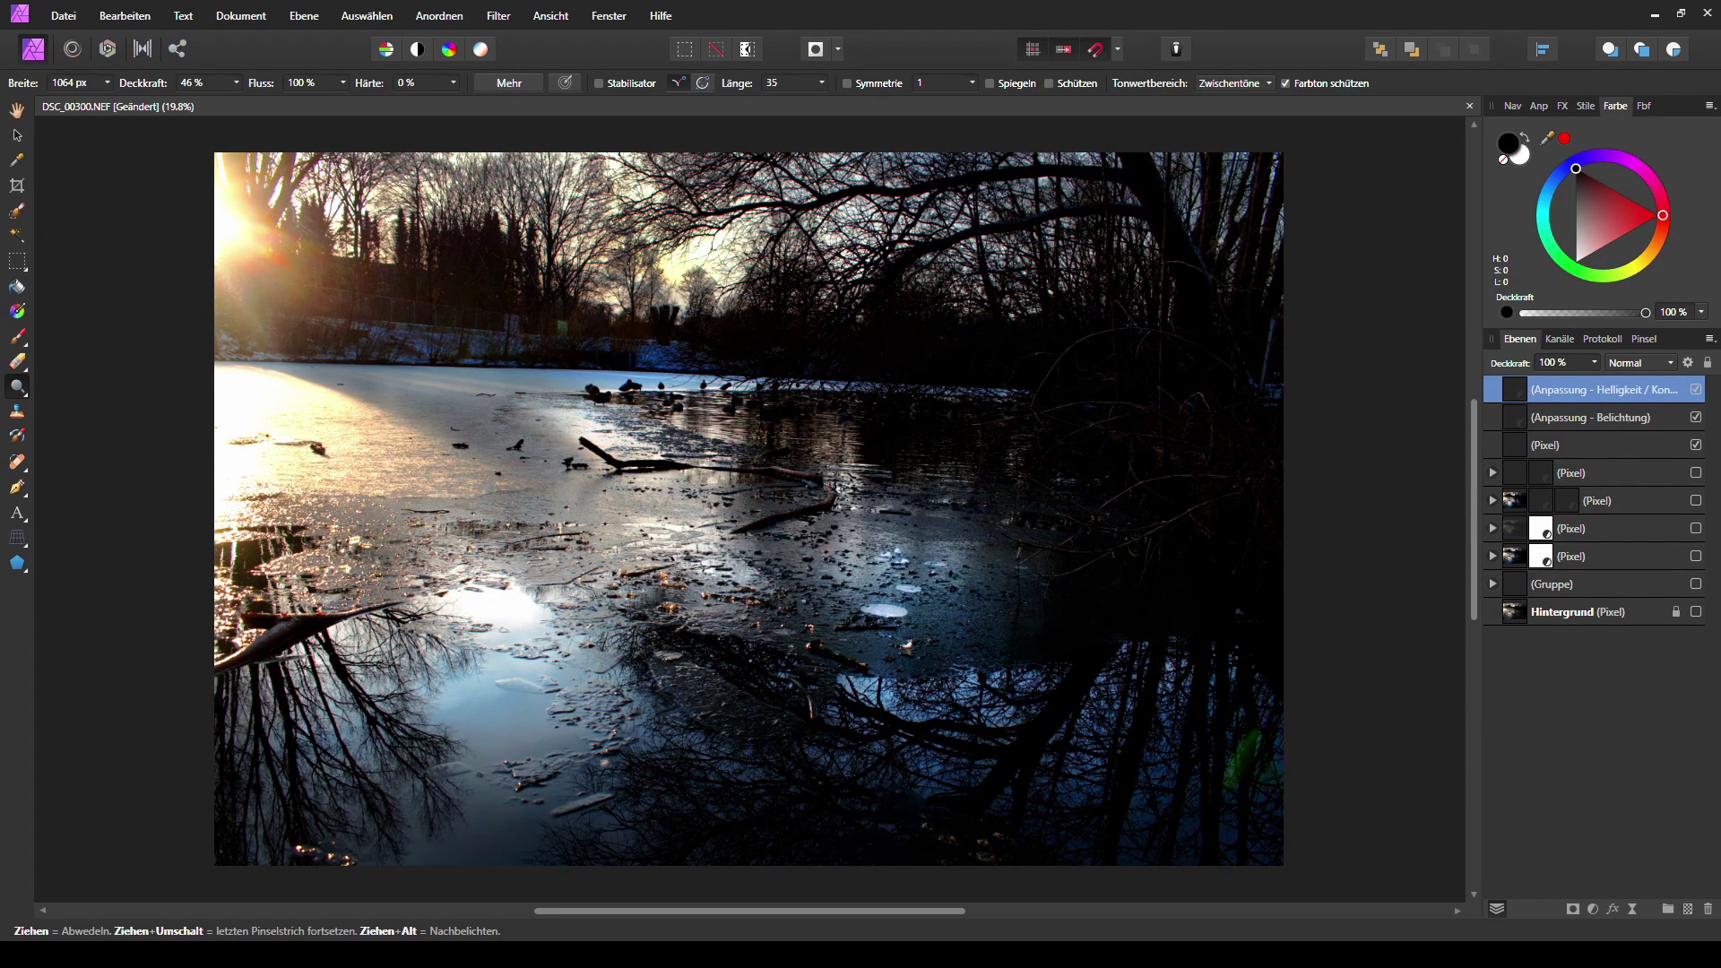
left_click(1571, 473)
left_click(1545, 446)
mouse_move(951, 560)
left_mouse_down()
mouse_move(883, 592)
mouse_move(932, 624)
left_mouse_up()
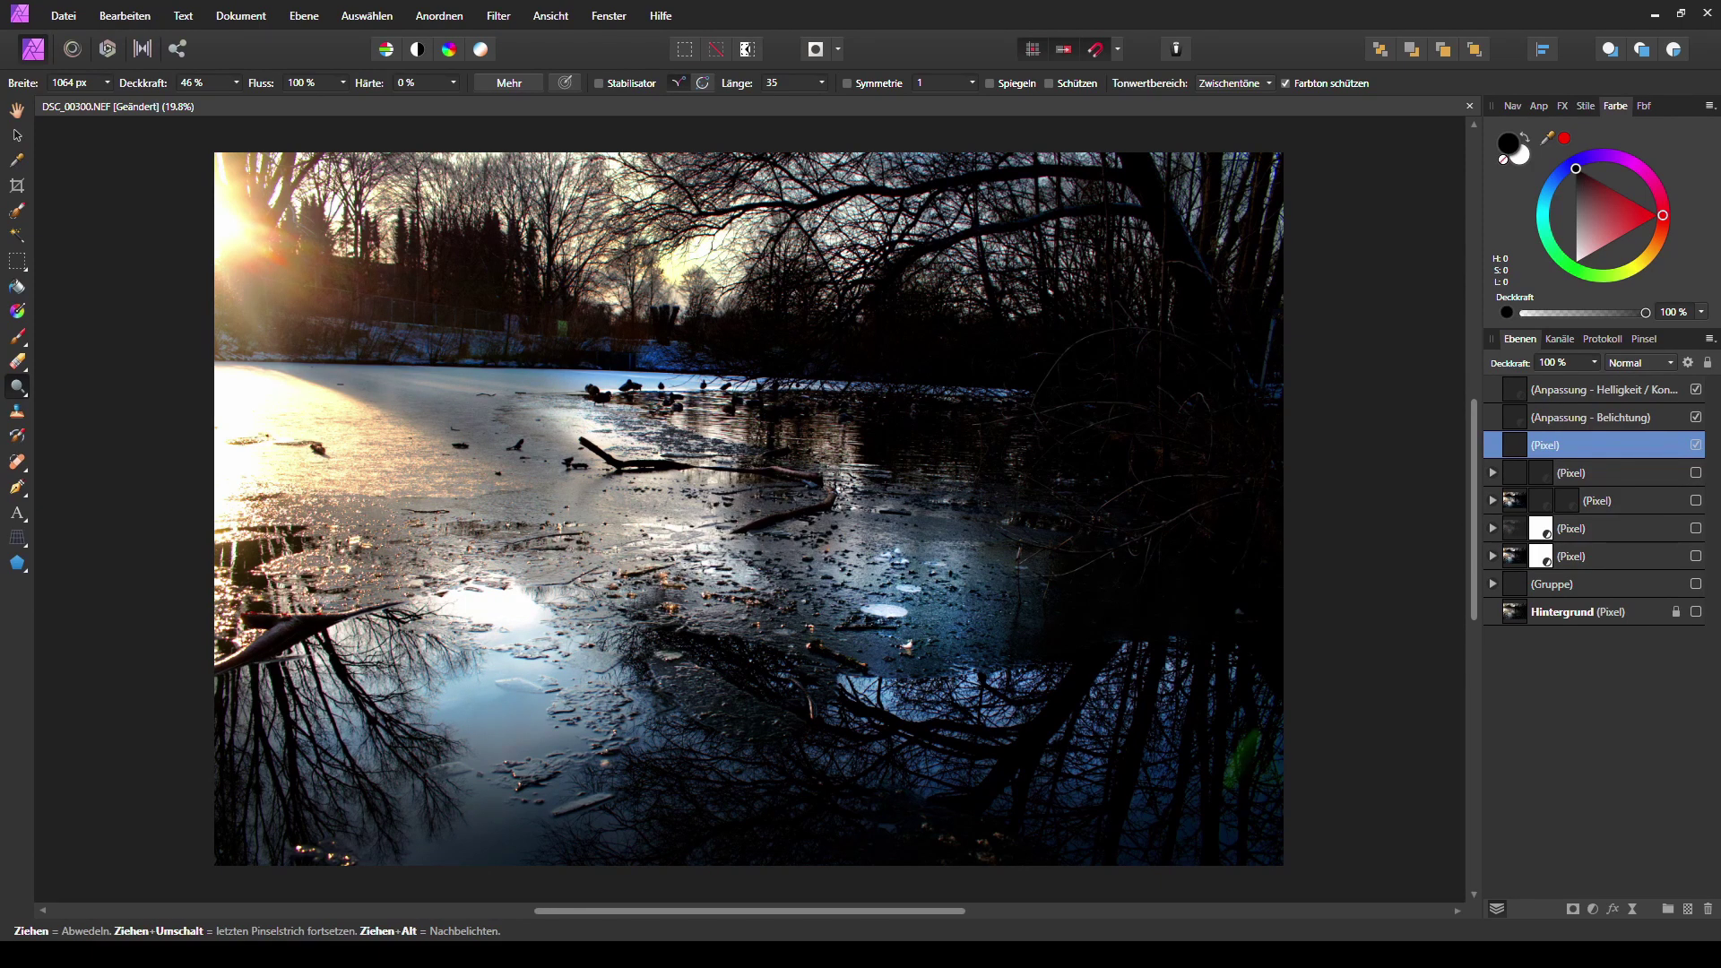
- Nest the Belichtung and Helligkeit / Kontrast adjustments in the top pixel layer and merge the result into a new pixel layer
left_click_drag(1591, 418, 1530, 446)
left_click_drag(1590, 390, 1540, 418)
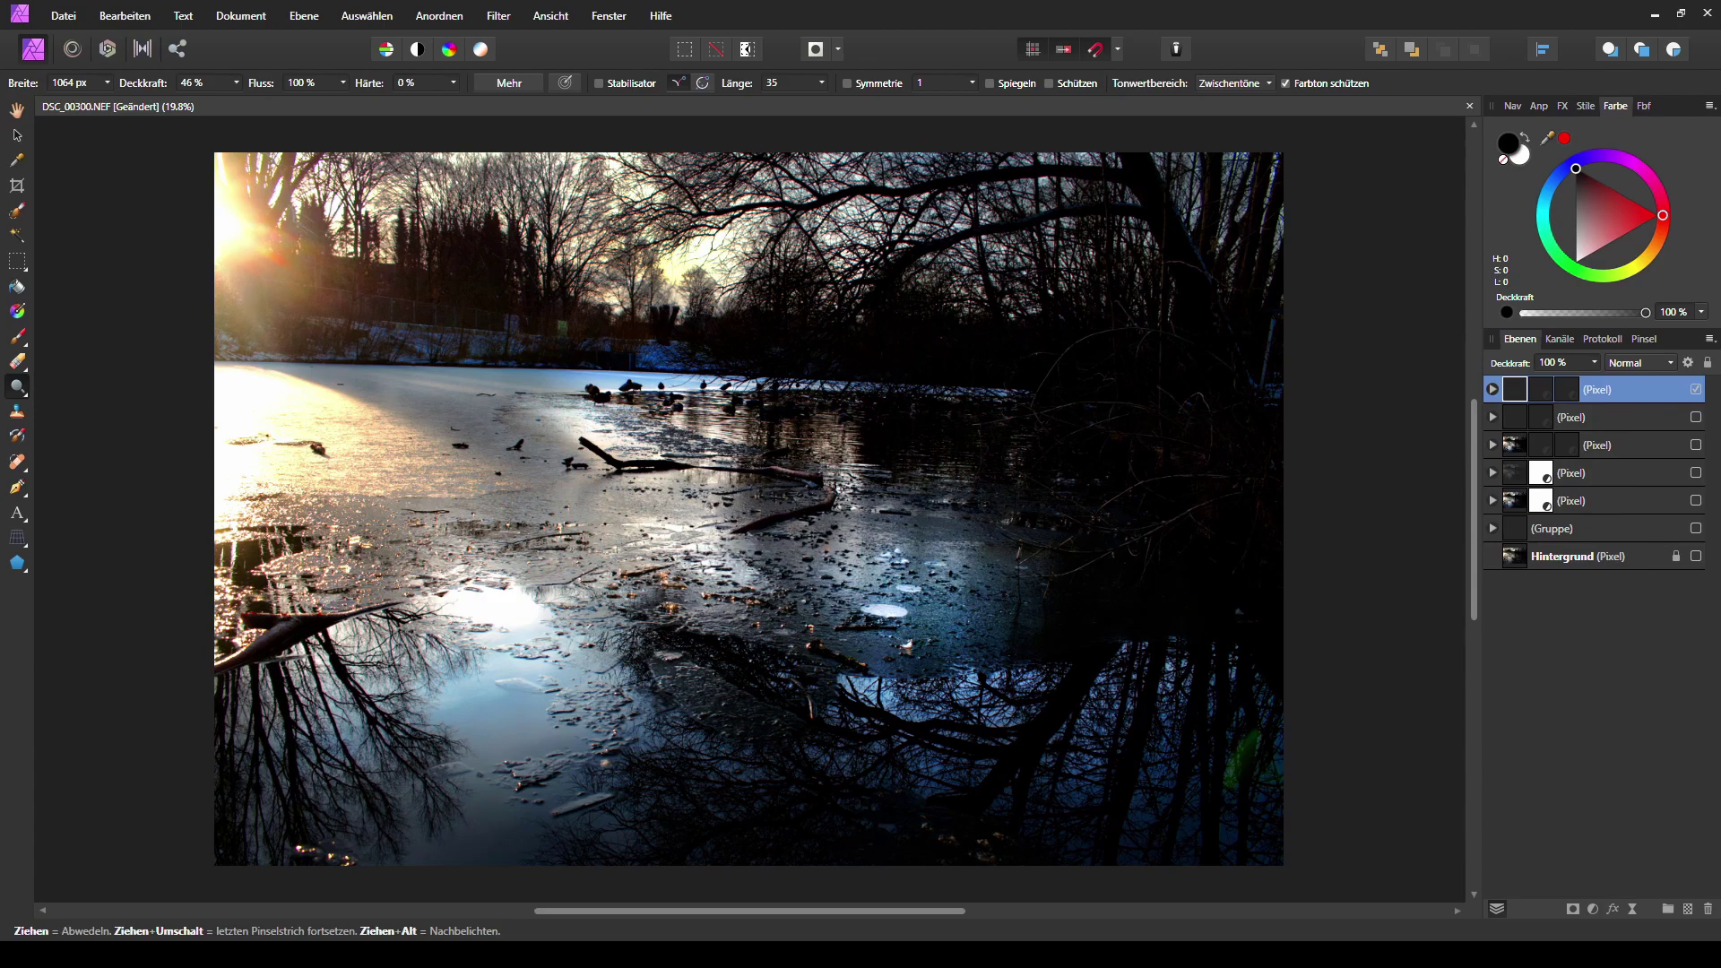
key("ctrl+shift+n")
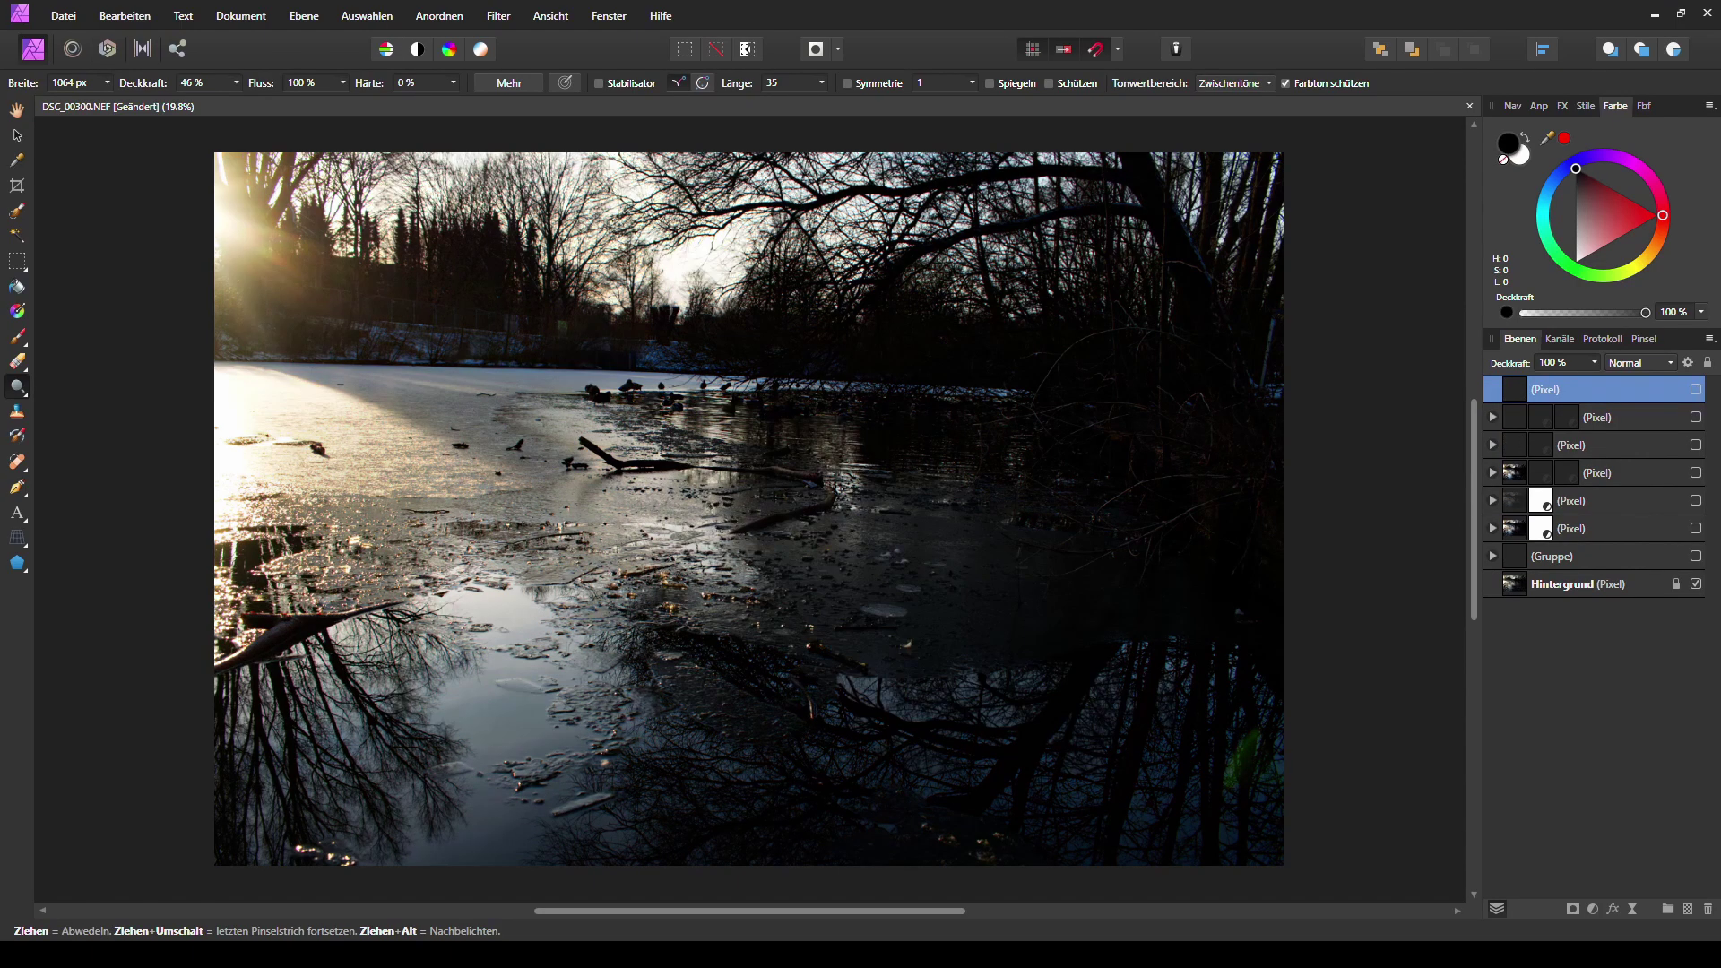